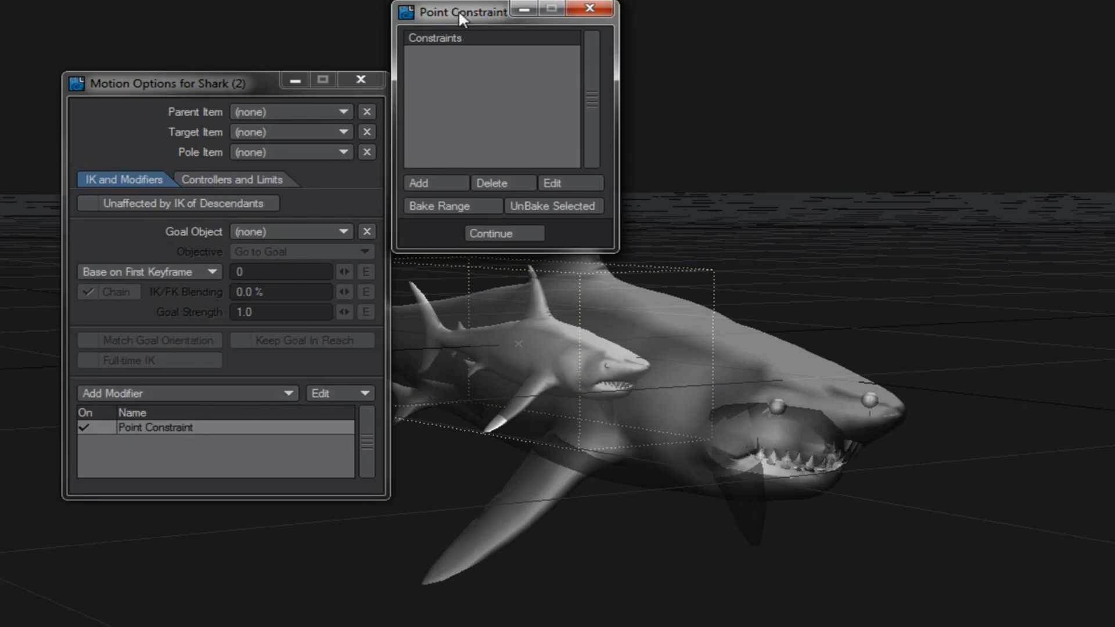
# Add a point constraint on Shark (2) targeting Shark (1) on X, Y and Z with all weights at 100%.
pyautogui.moveTo(461, 9)
pyautogui.mouseDown()
pyautogui.moveTo(468, 27)
pyautogui.moveTo(463, 20)
pyautogui.mouseUp()
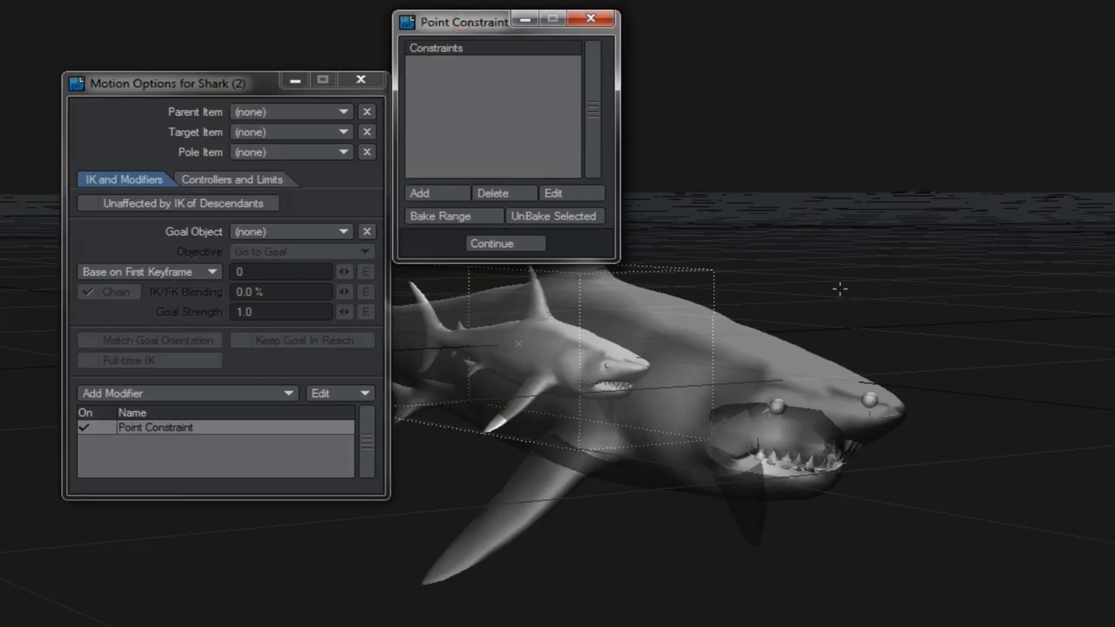
pyautogui.click(717, 415)
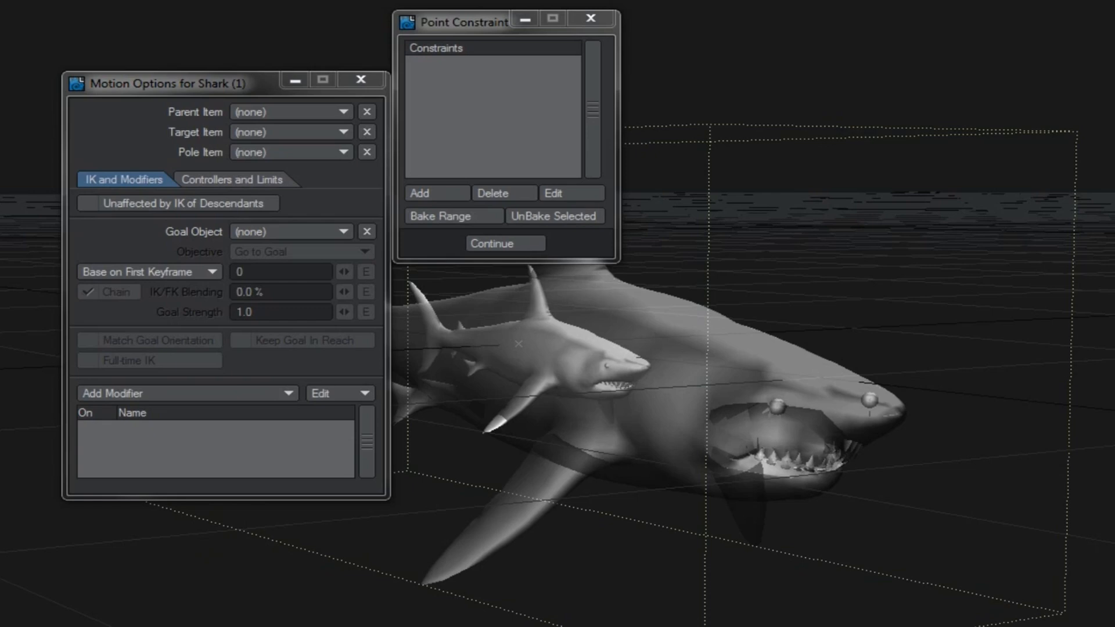
pyautogui.click(445, 190)
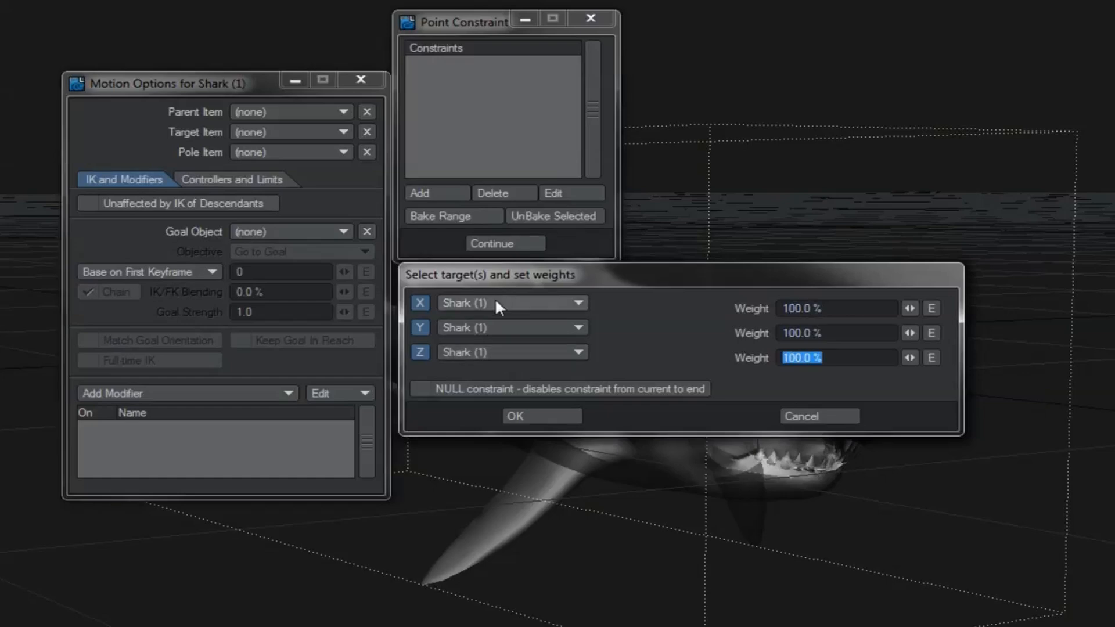
pyautogui.click(513, 301)
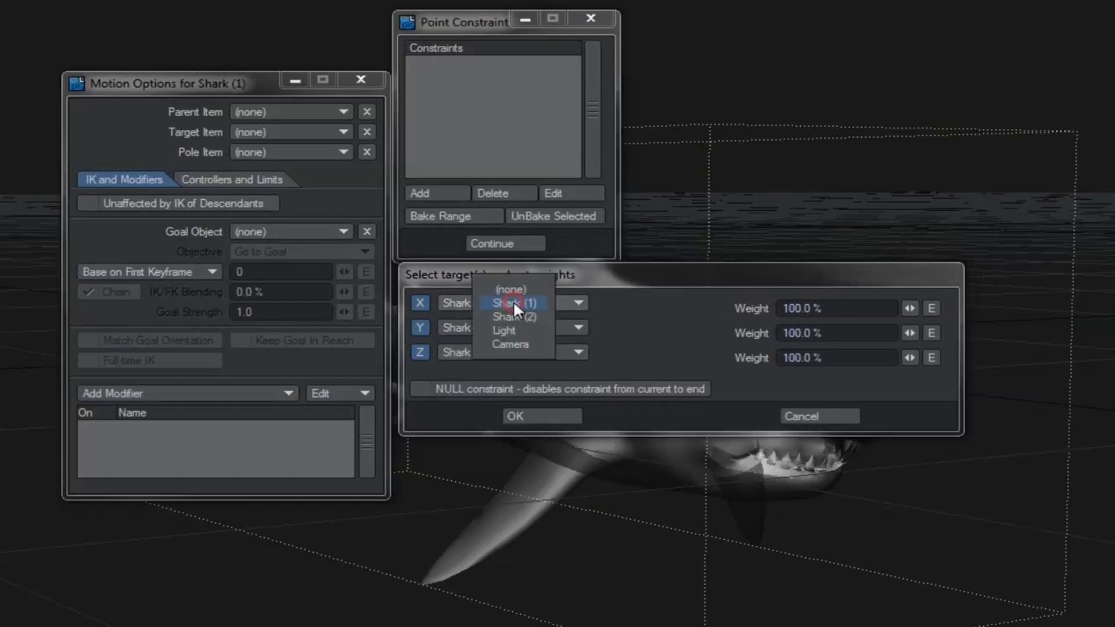
pyautogui.click(611, 280)
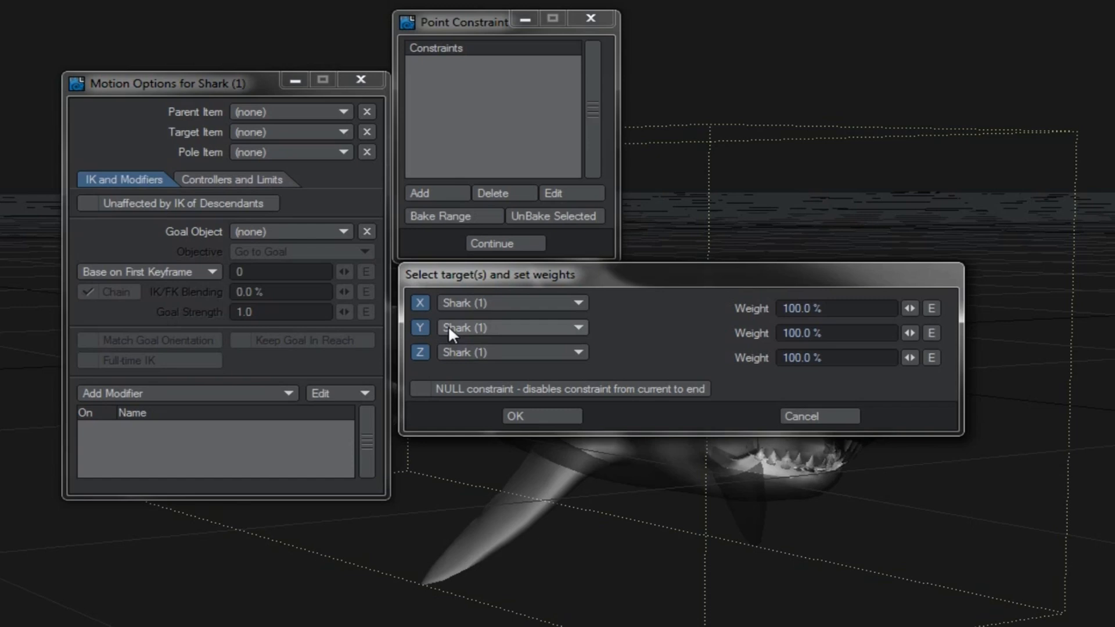
pyautogui.moveTo(909, 308); pyautogui.dragTo(915, 308)
pyautogui.click(824, 308)
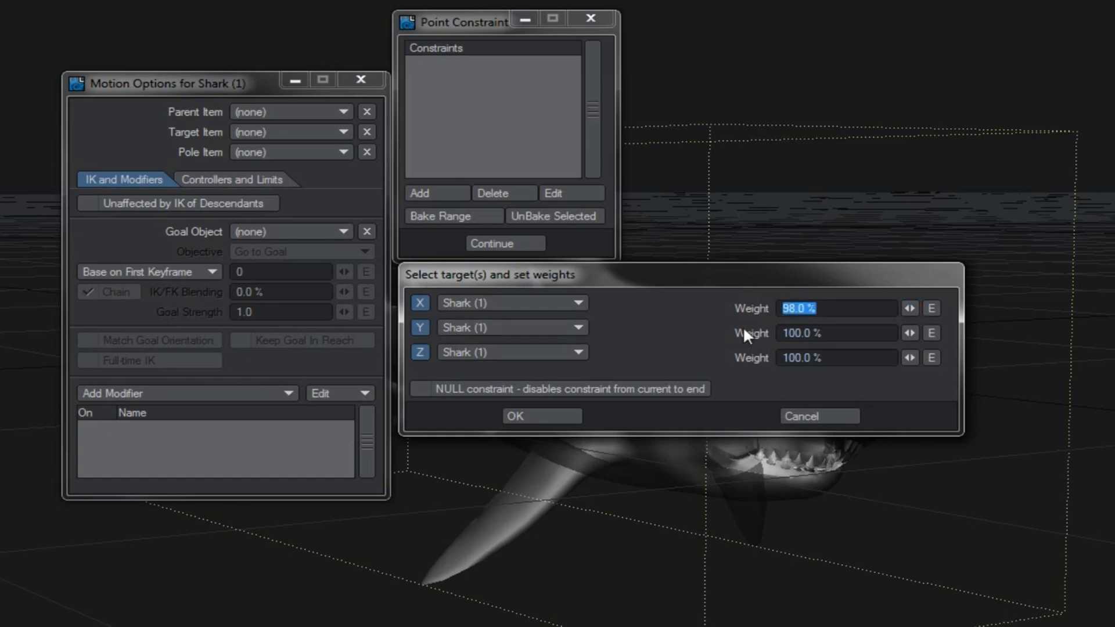
pyautogui.write('100')
pyautogui.press('Return')
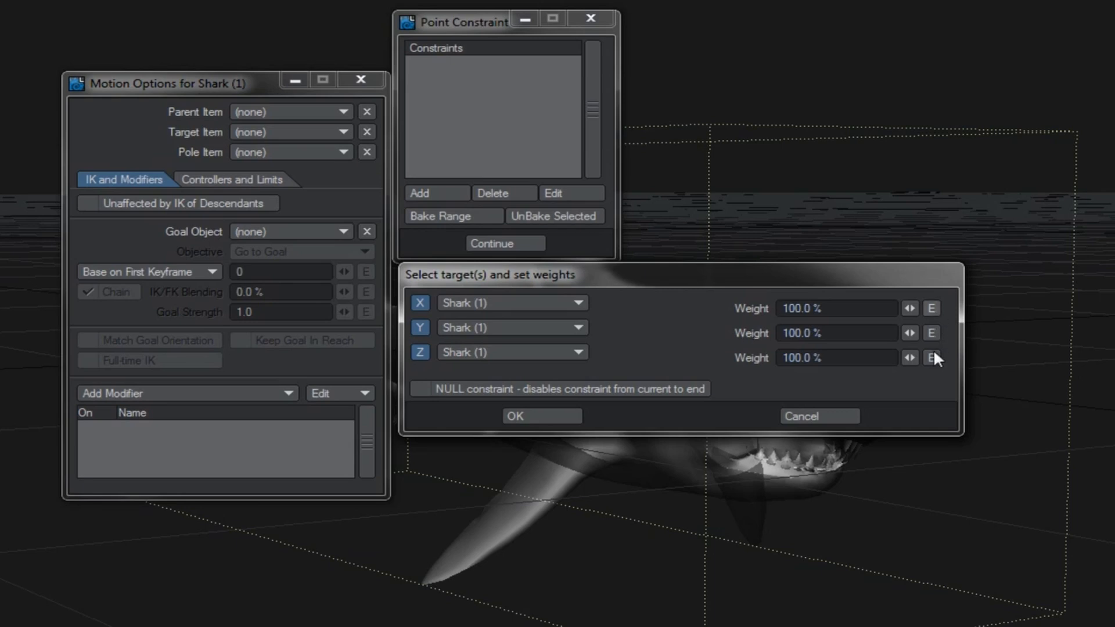
pyautogui.click(515, 415)
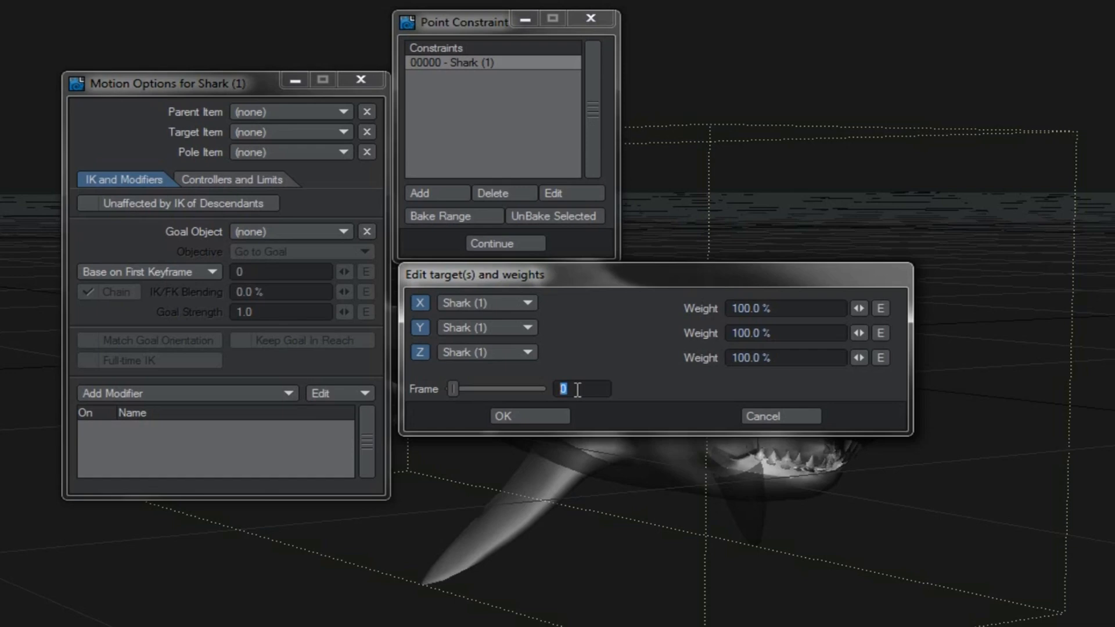
# Set the Shark (1) constraint's frame to 2 and check Shark (2)'s position around the first frames.
pyautogui.click(578, 389)
pyautogui.doubleClick(578, 390)
pyautogui.write('2')
pyautogui.click(550, 416)
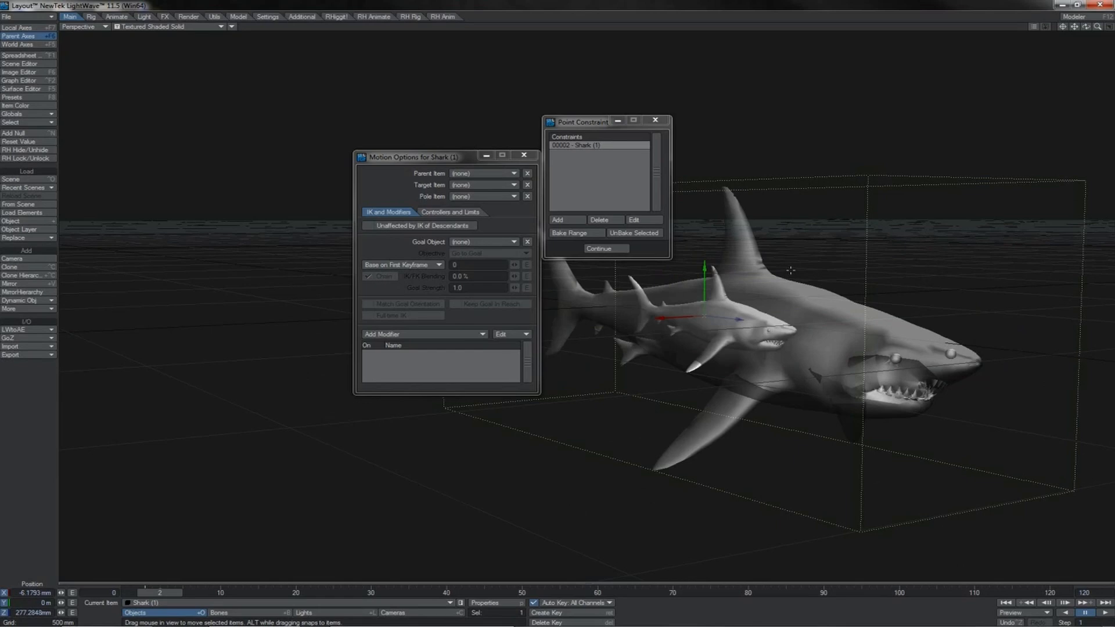
pyautogui.moveTo(791, 270); pyautogui.dragTo(731, 270)
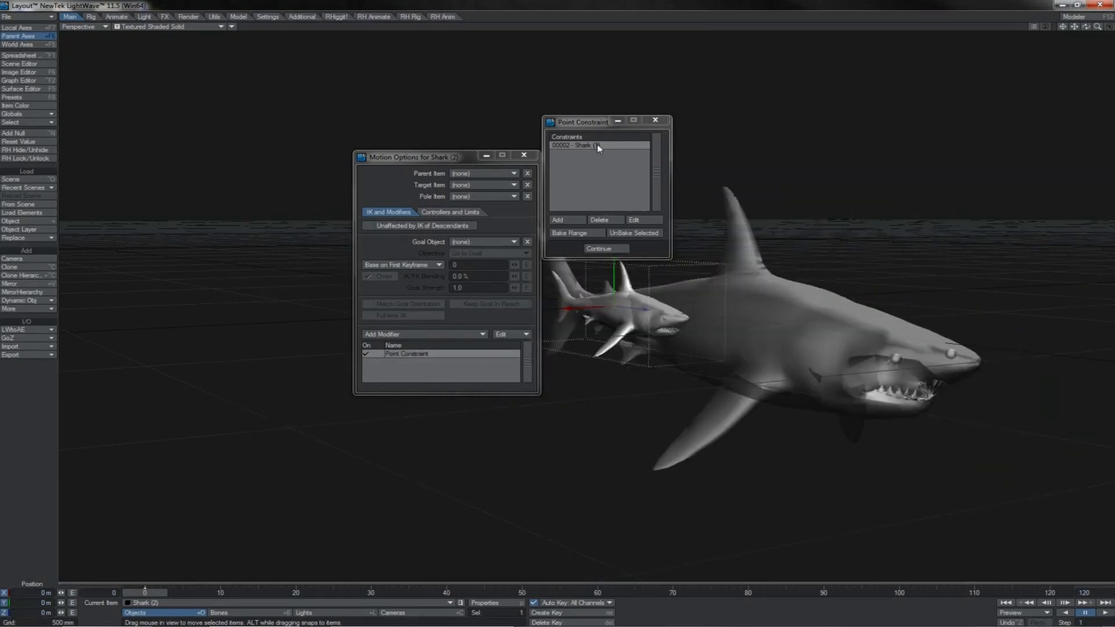
# Edit the Shark (1) point constraint and set its frame to 0.
pyautogui.click(597, 145)
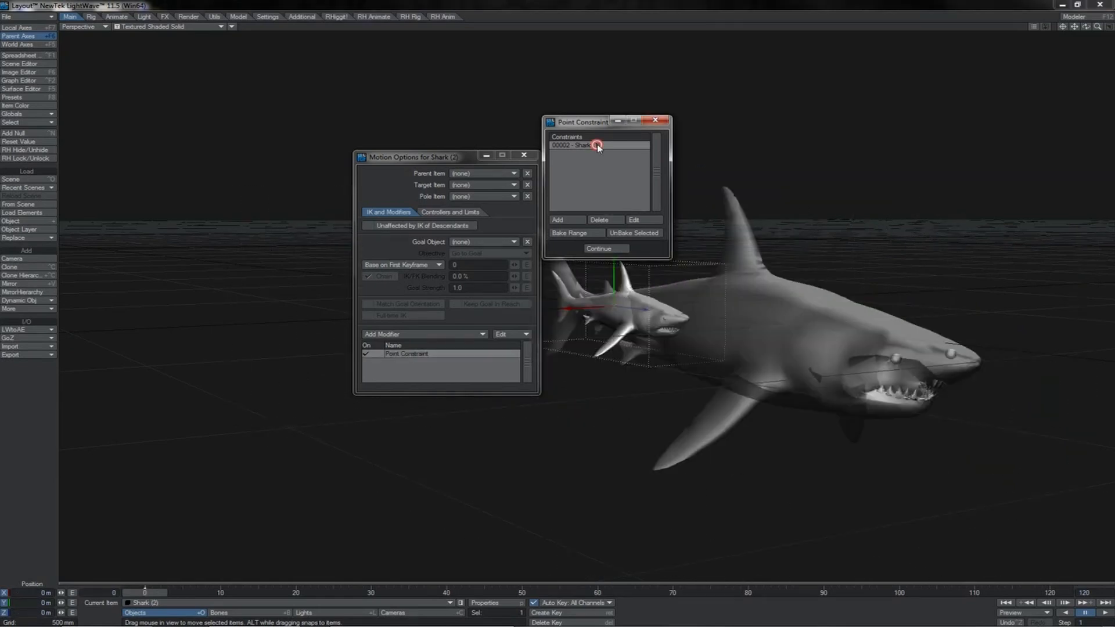
pyautogui.click(633, 219)
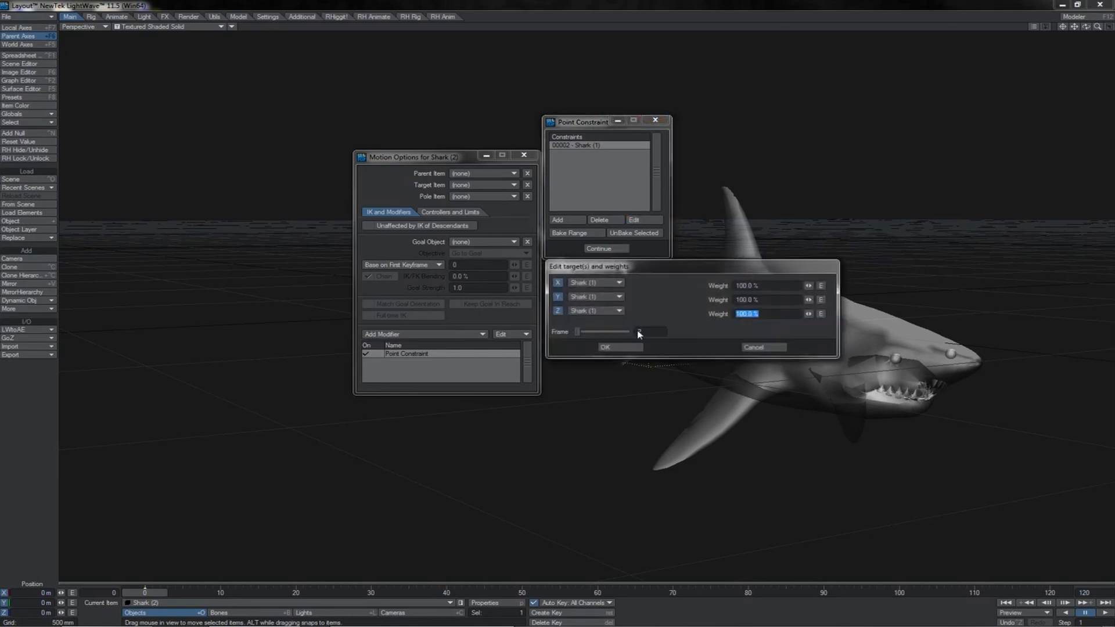
pyautogui.click(642, 332)
pyautogui.write('0')
pyautogui.click(618, 347)
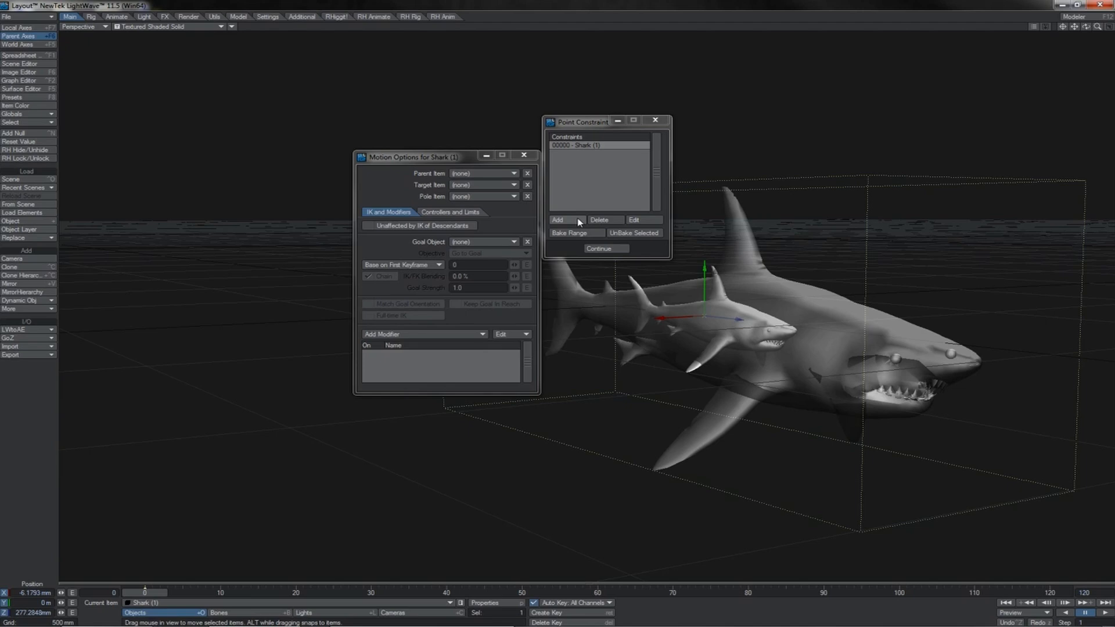
# Add a second point constraint targeting Light and set its frame to 20.
pyautogui.click(575, 220)
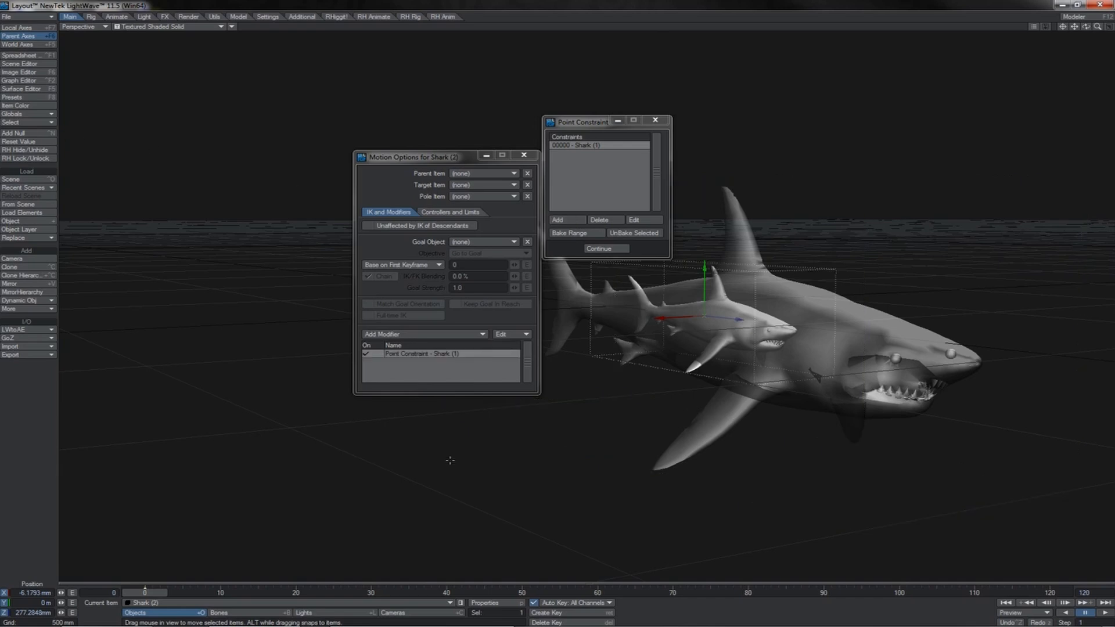
pyautogui.click(354, 614)
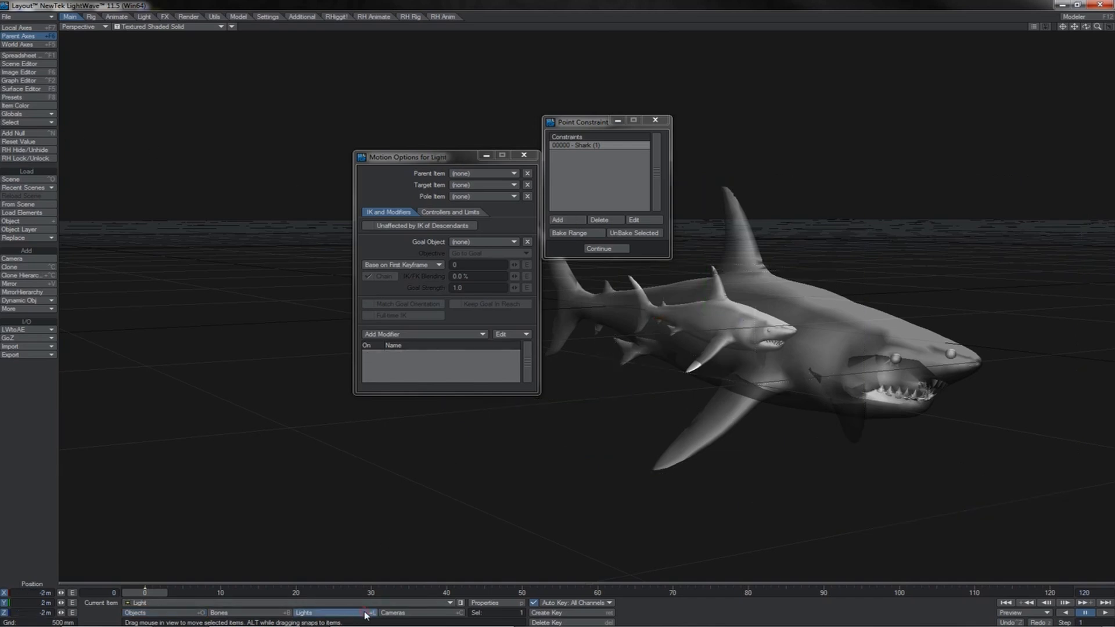
pyautogui.click(568, 220)
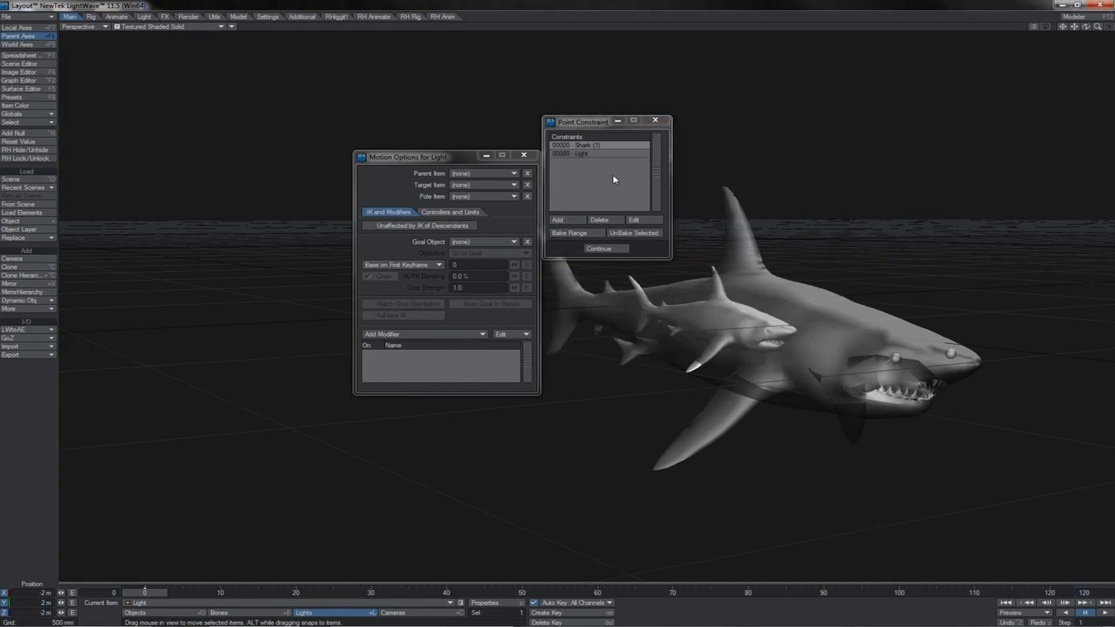
pyautogui.click(577, 154)
pyautogui.click(634, 220)
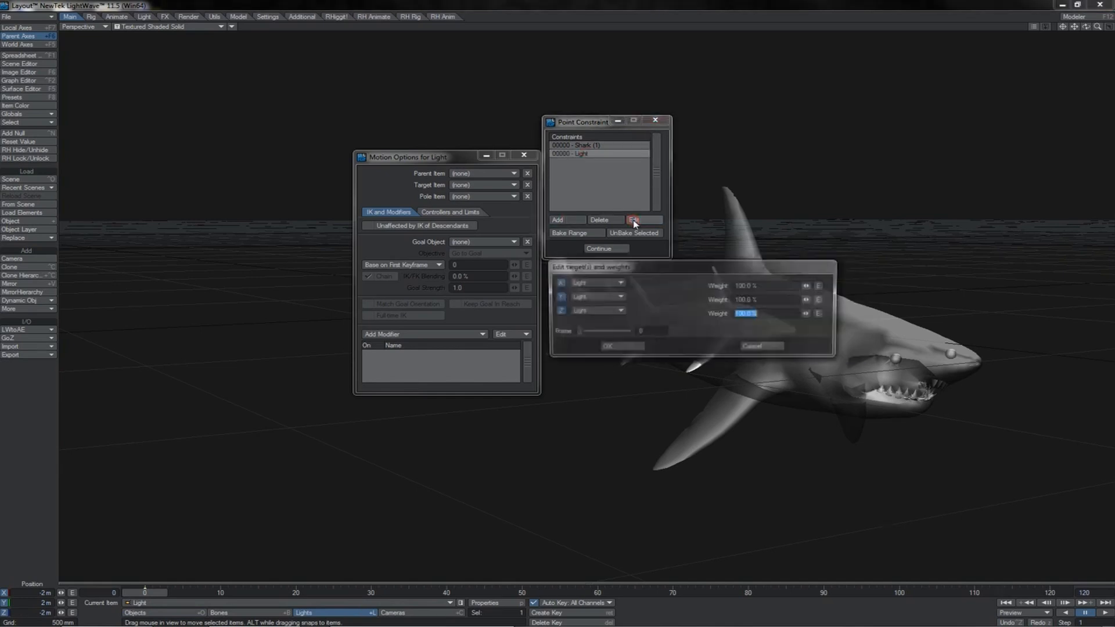
pyautogui.moveTo(579, 332); pyautogui.dragTo(586, 337)
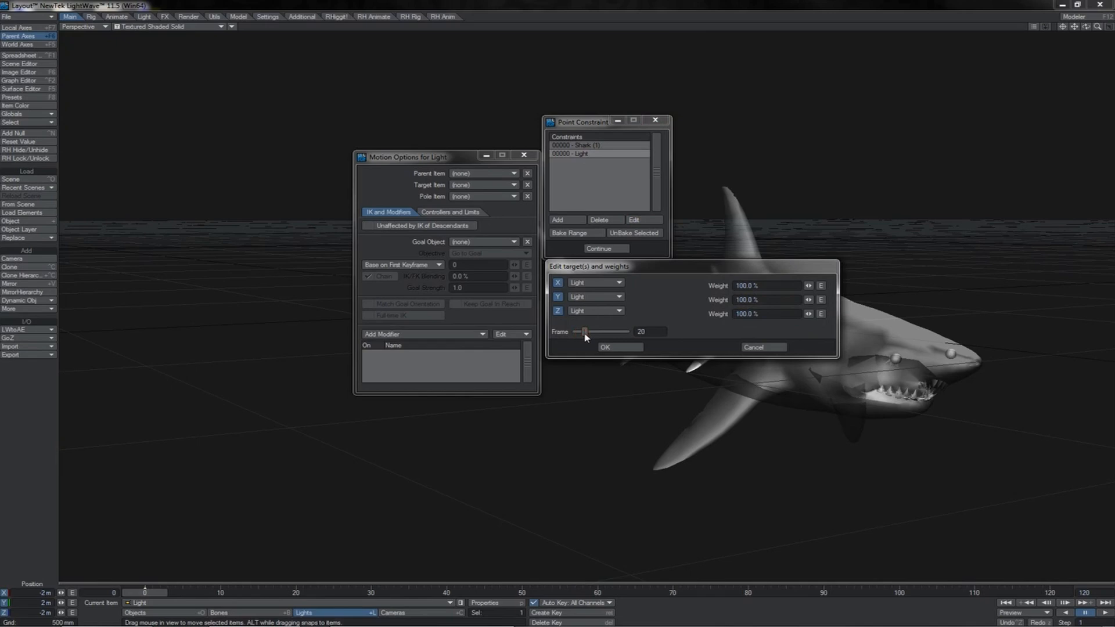
pyautogui.click(604, 347)
# Step through the frames around frame 20 to check how Shark (2) switches from Shark (1) to Light.
pyautogui.click(296, 593)
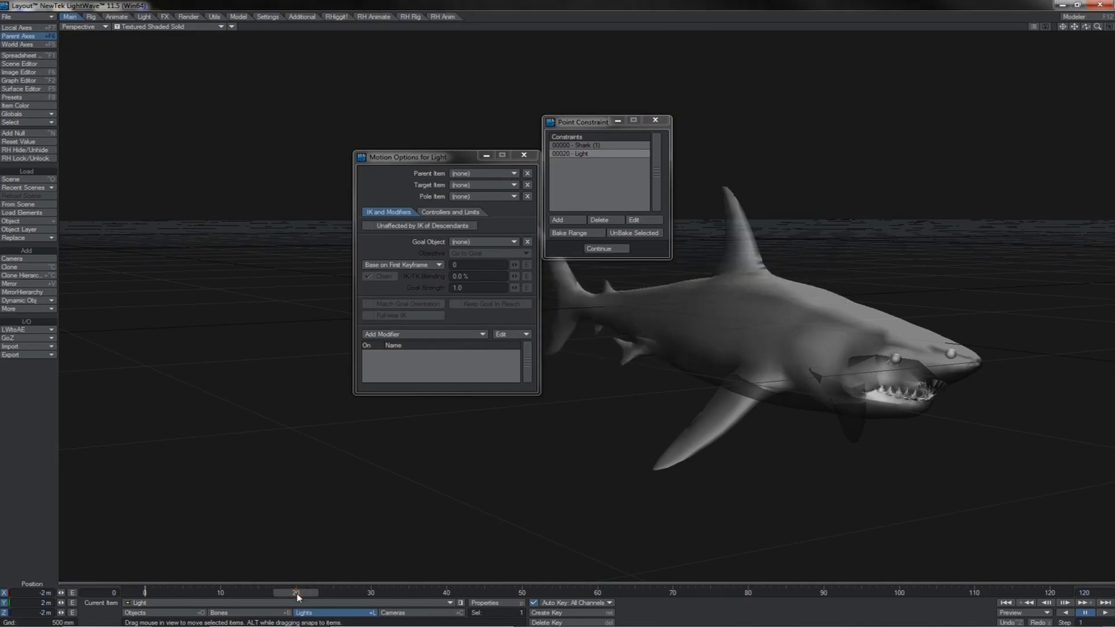
pyautogui.press('Left')
pyautogui.press('Left')
pyautogui.press('Right')
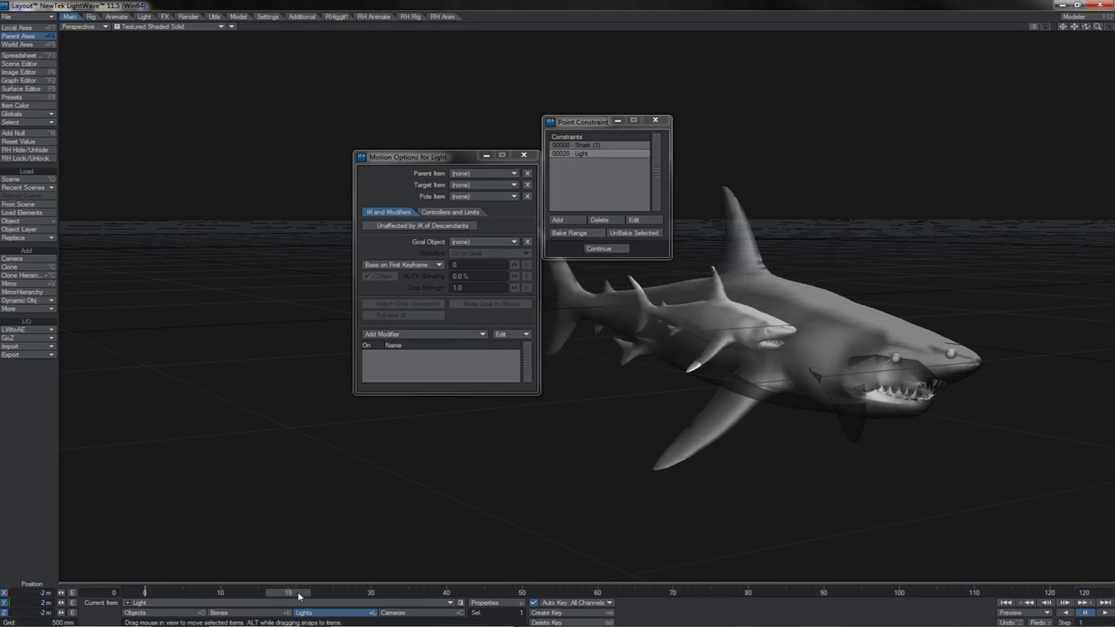
pyautogui.click(800, 344)
pyautogui.moveTo(965, 294); pyautogui.dragTo(995, 296)
pyautogui.hotkey('ctrl', 'z')
pyautogui.press('Right')
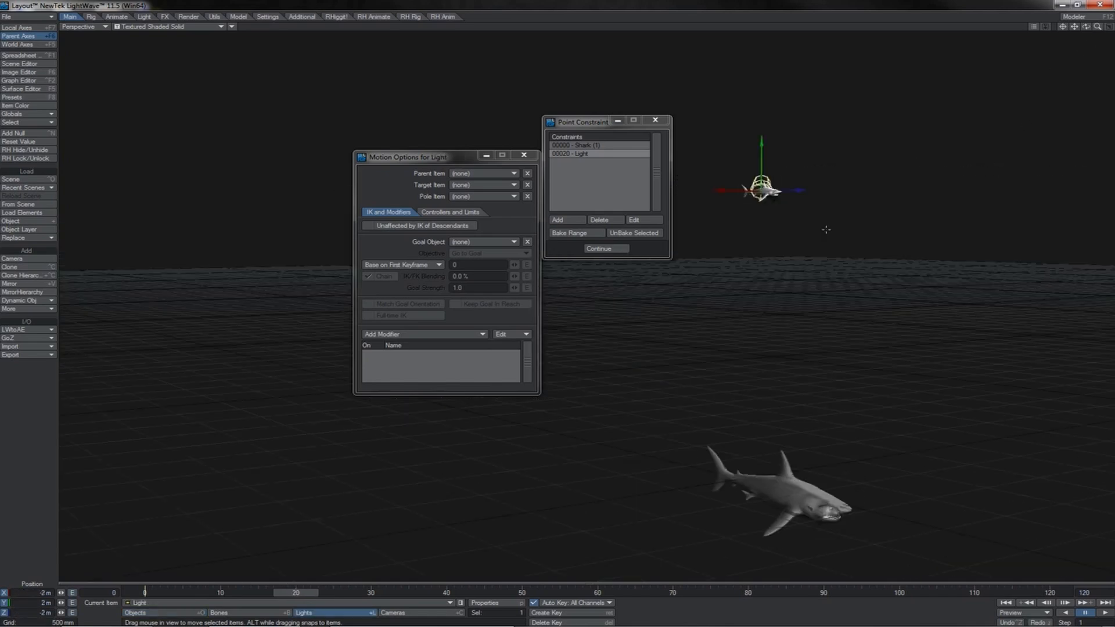
# Move the light at frame 20 to about X 2.82 m, Y 1.53 m, Z 3.30 m.
pyautogui.moveTo(826, 229); pyautogui.dragTo(557, 308)
pyautogui.moveTo(825, 229); pyautogui.dragTo(826, 192, button='right')
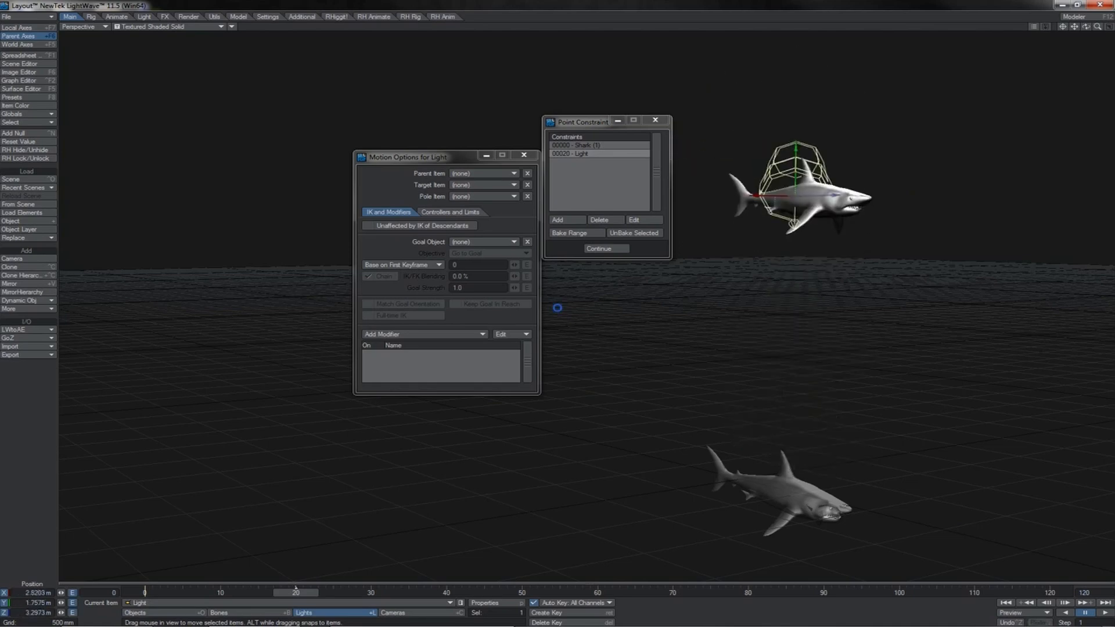
pyautogui.moveTo(826, 230); pyautogui.dragTo(826, 311, button='right')
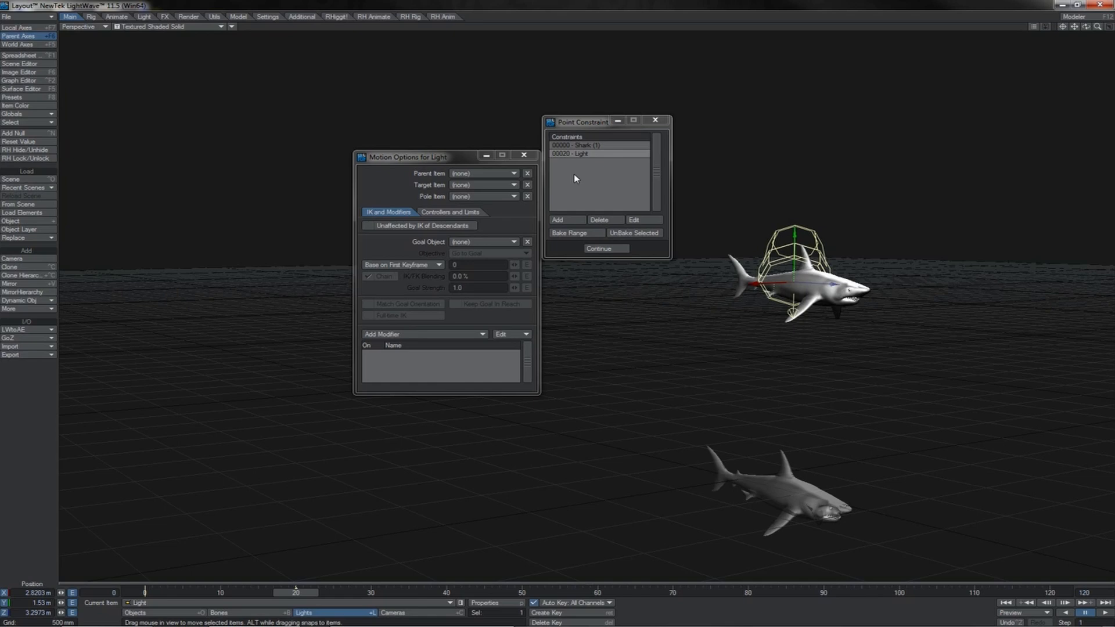
# Parent the light to a new null named Null and raise that null above the ground.
pyautogui.click(28, 134)
pyautogui.click(443, 116)
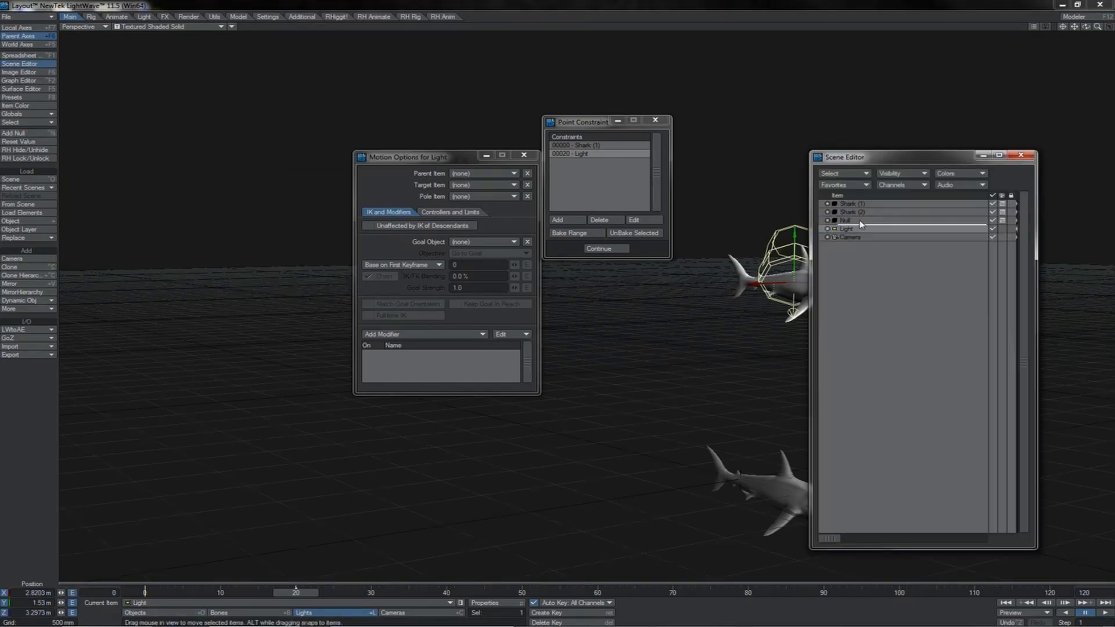
pyautogui.click(860, 220)
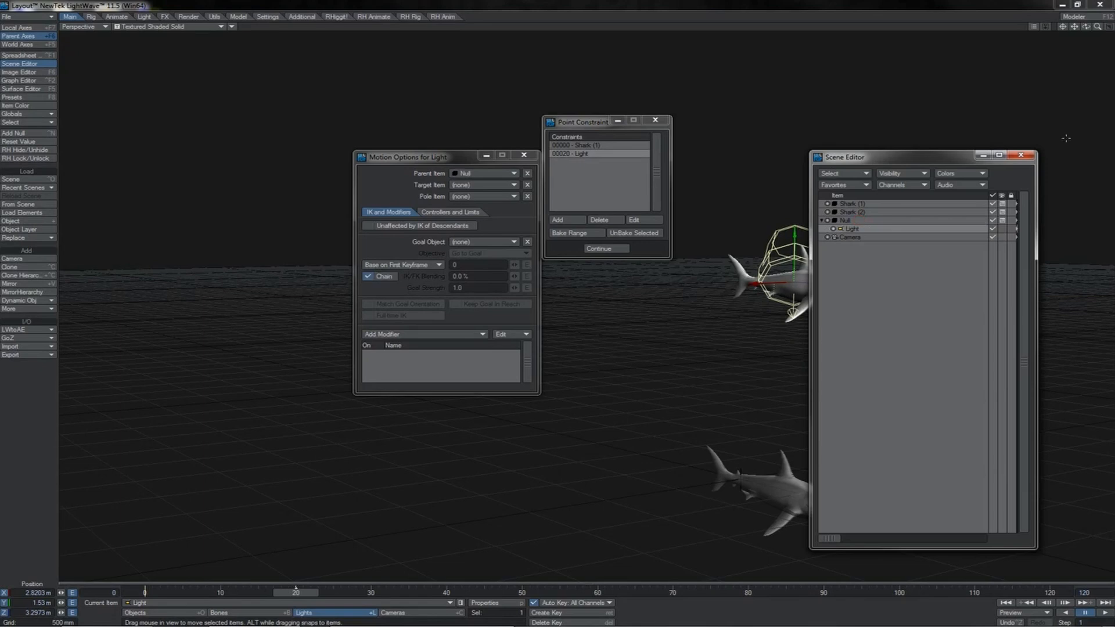
pyautogui.click(1021, 155)
pyautogui.moveTo(745, 435); pyautogui.dragTo(745, 371)
pyautogui.click(343, 613)
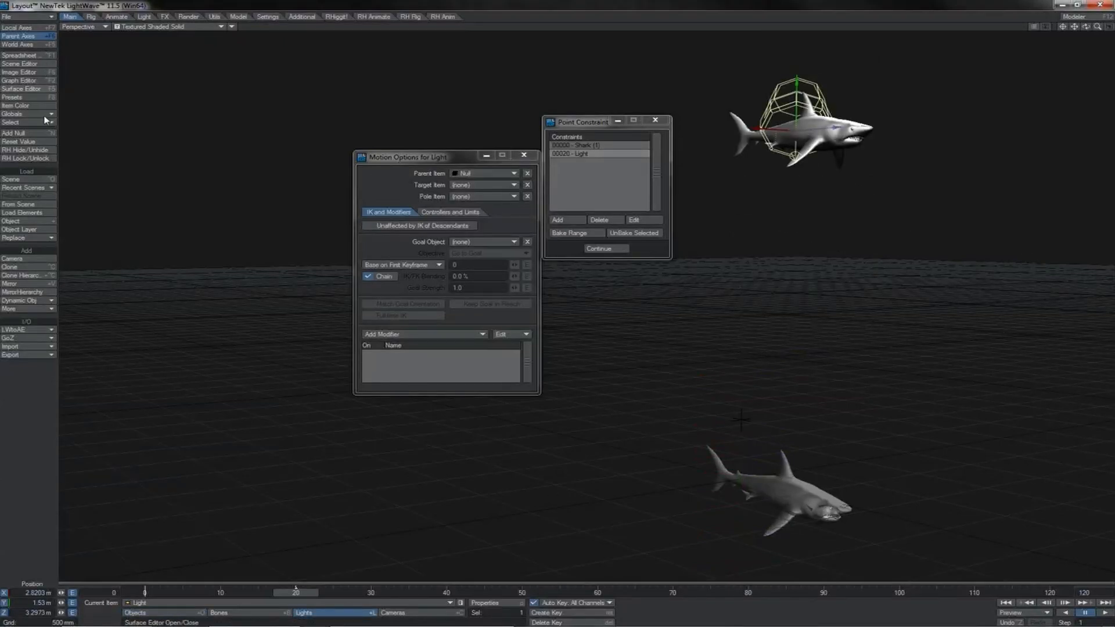
# Add another null object named snull.
pyautogui.click(36, 133)
pyautogui.write('snull')
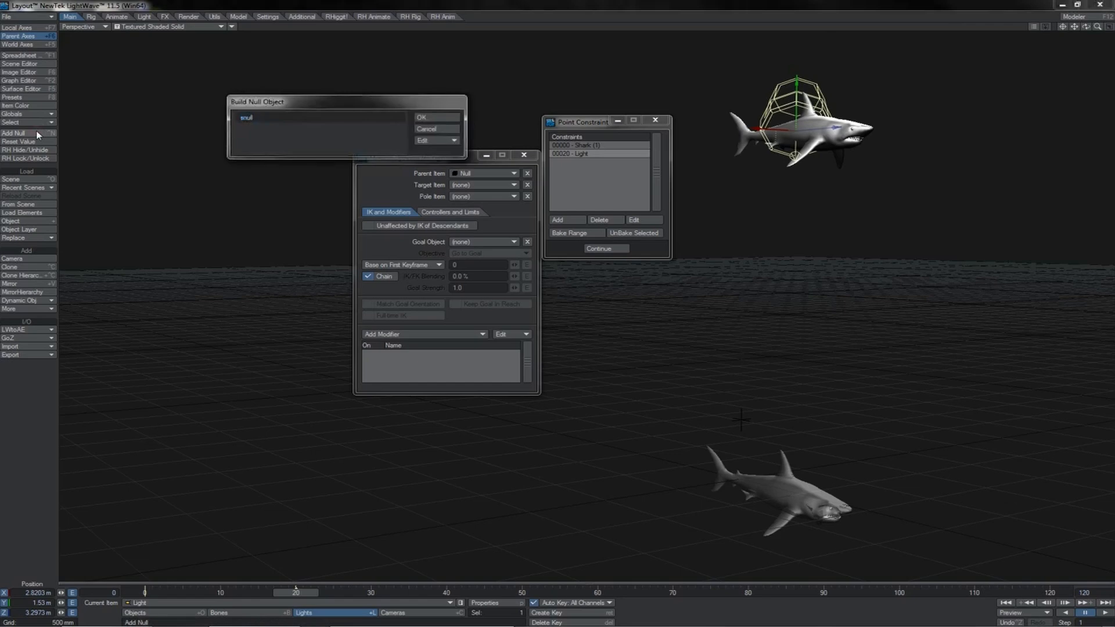
pyautogui.press('Return')
# Parent Shark (2) to snull and move snull away from the origin.
pyautogui.click(23, 64)
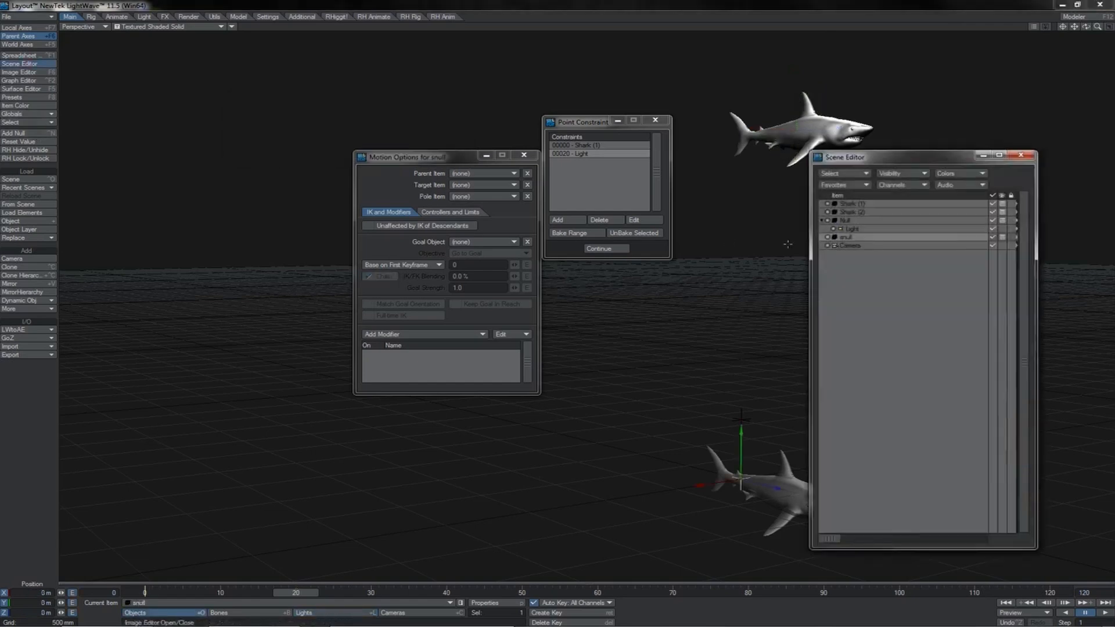
pyautogui.moveTo(850, 212); pyautogui.dragTo(849, 237)
pyautogui.click(846, 229)
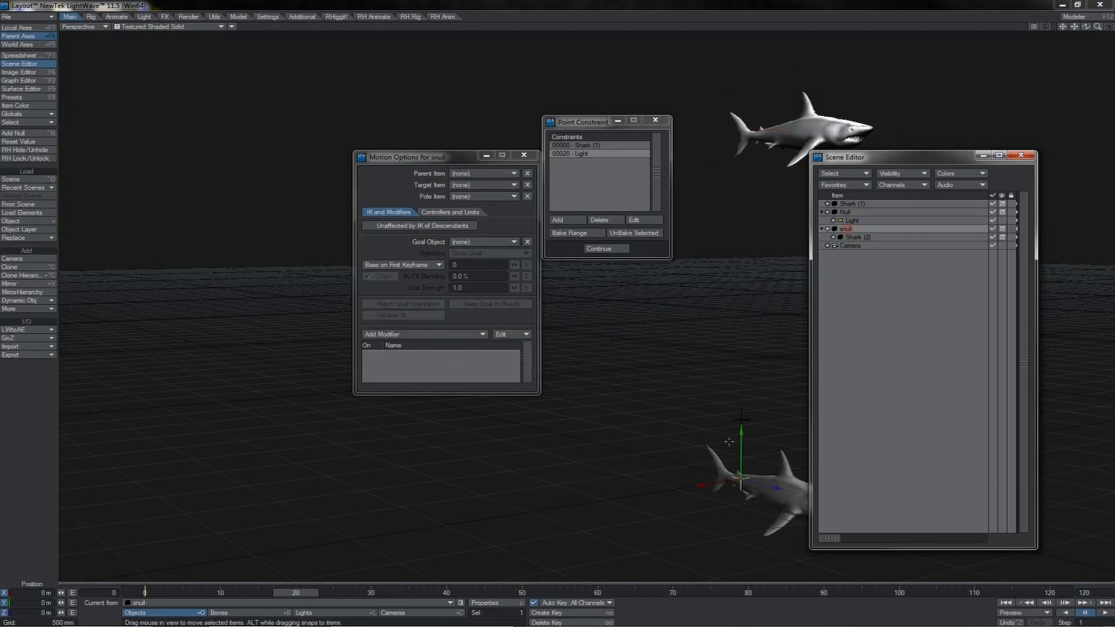
pyautogui.moveTo(654, 463); pyautogui.dragTo(586, 439)
pyautogui.click(858, 237)
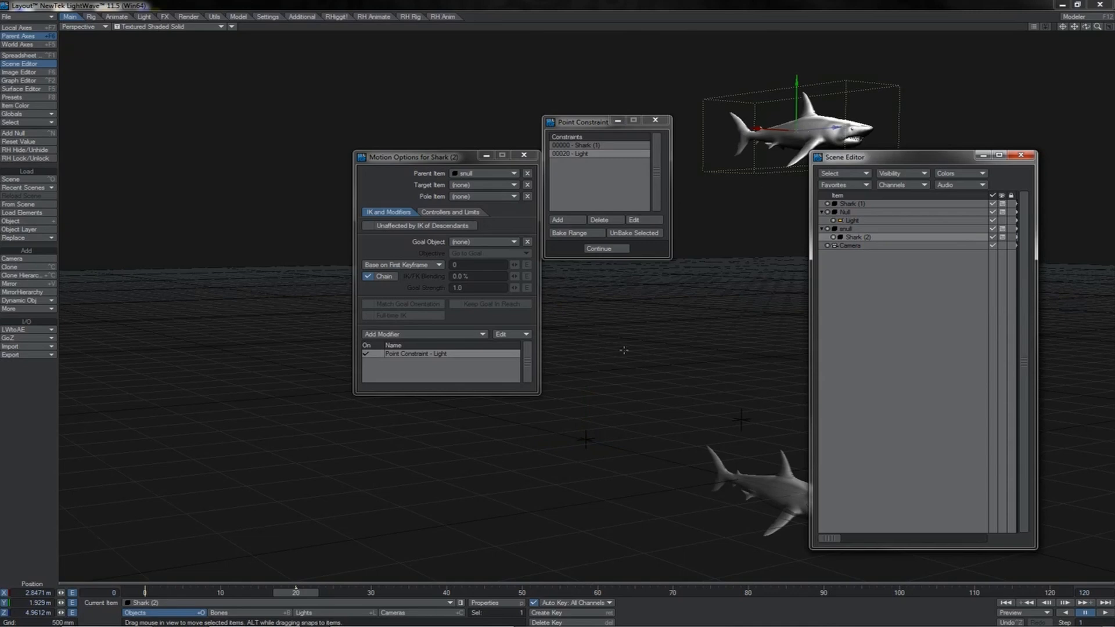
# Create envelopes for the X, Y and Z weights of the Light constraint at frame 20.
pyautogui.click(345, 613)
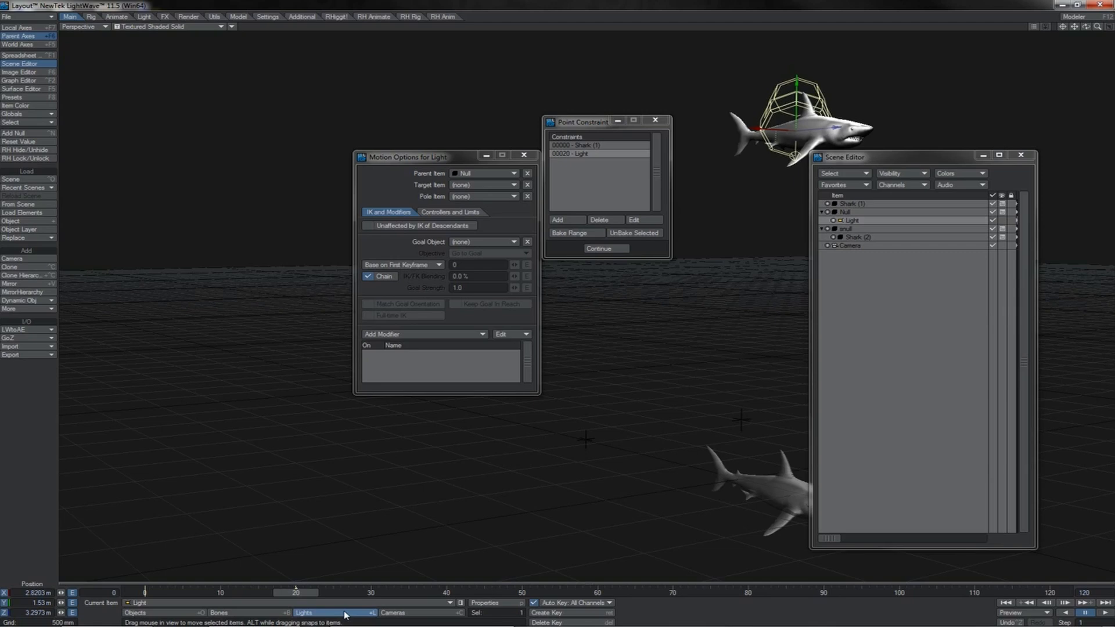
pyautogui.click(632, 220)
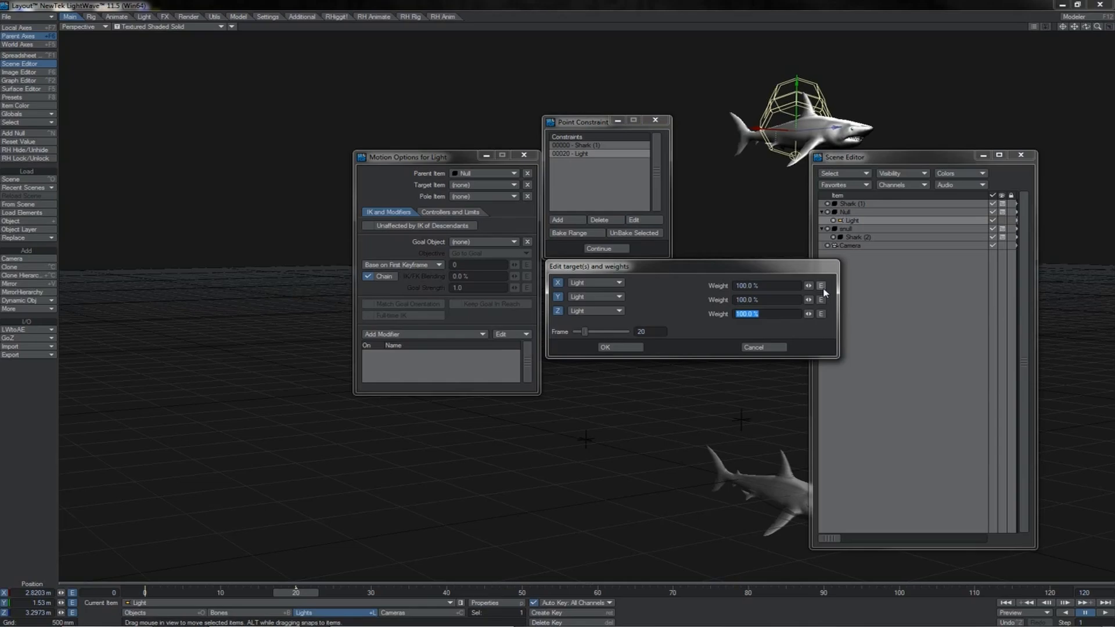
pyautogui.click(821, 286)
pyautogui.click(821, 300)
pyautogui.click(820, 314)
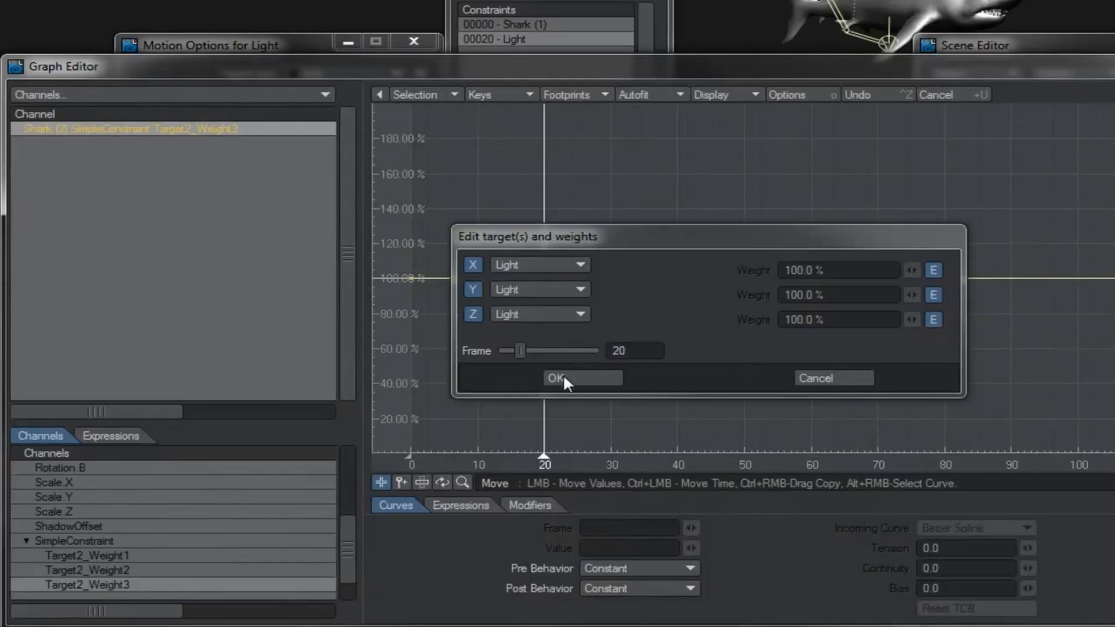
pyautogui.click(561, 379)
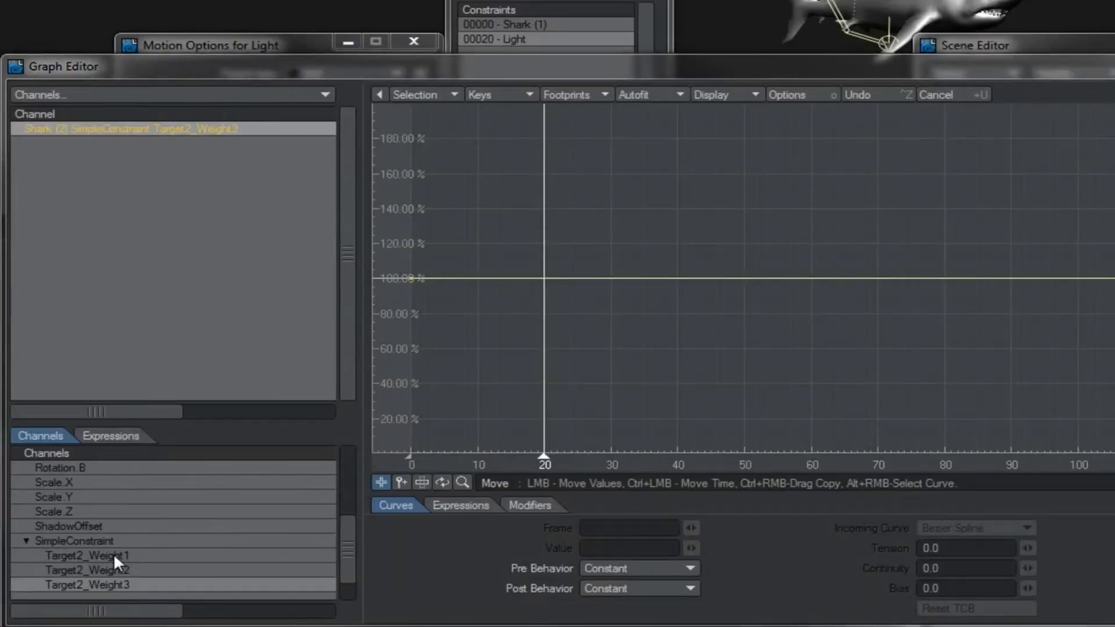
# Load the Target2_Weight1, Target2_Weight2 and Target2_Weight3 channels into the graph editor's curve list.
pyautogui.keyDown('shift'); pyautogui.click(81, 555); pyautogui.keyUp('shift')
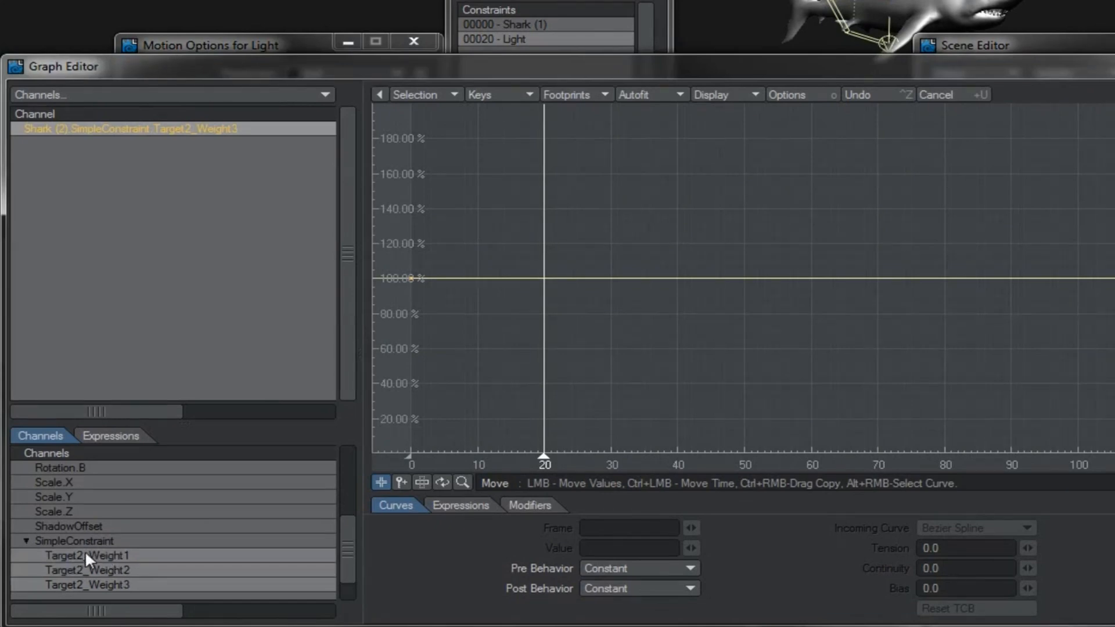
pyautogui.moveTo(90, 553); pyautogui.dragTo(144, 291)
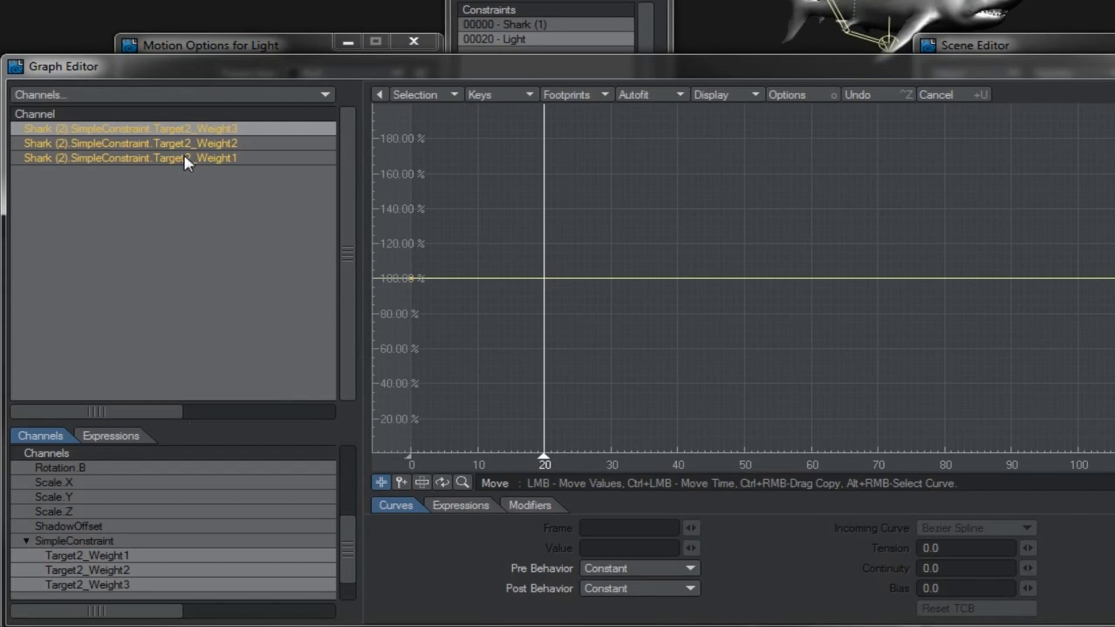
# Create envelopes for the X, Y and Z weights of the Shark (1) constraint at frame 0.
pyautogui.click(525, 23)
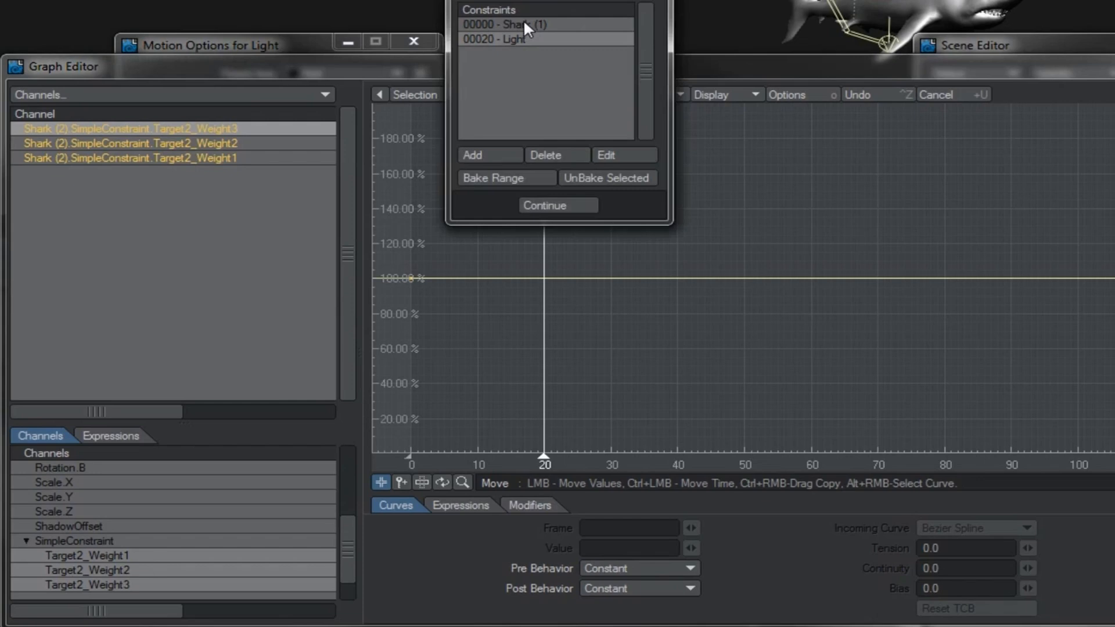
pyautogui.click(619, 153)
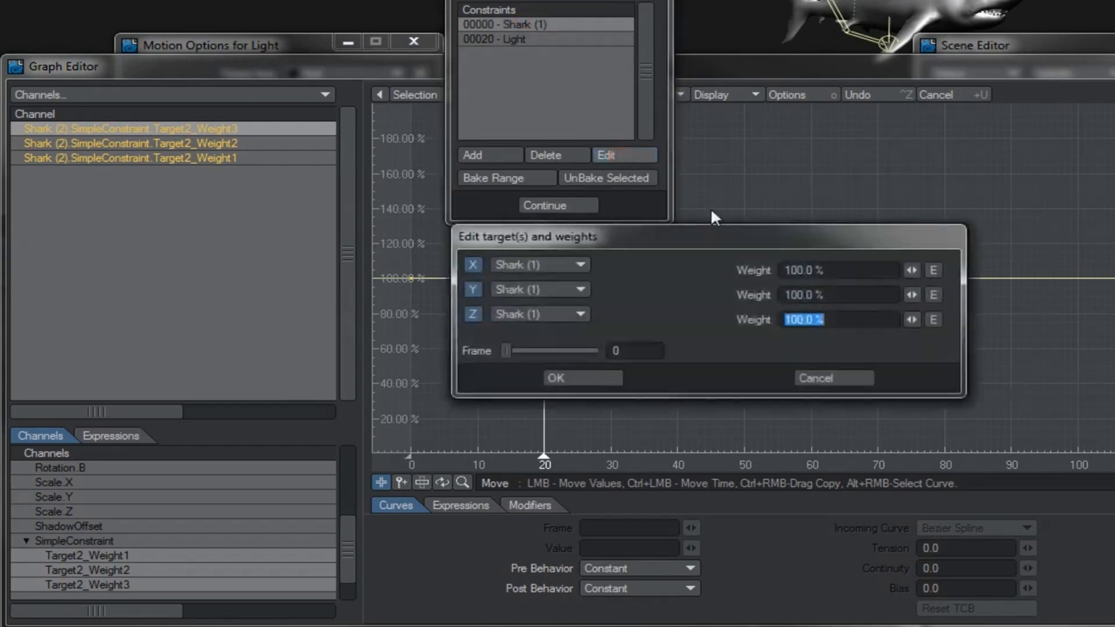
pyautogui.click(933, 270)
pyautogui.click(933, 295)
pyautogui.click(933, 320)
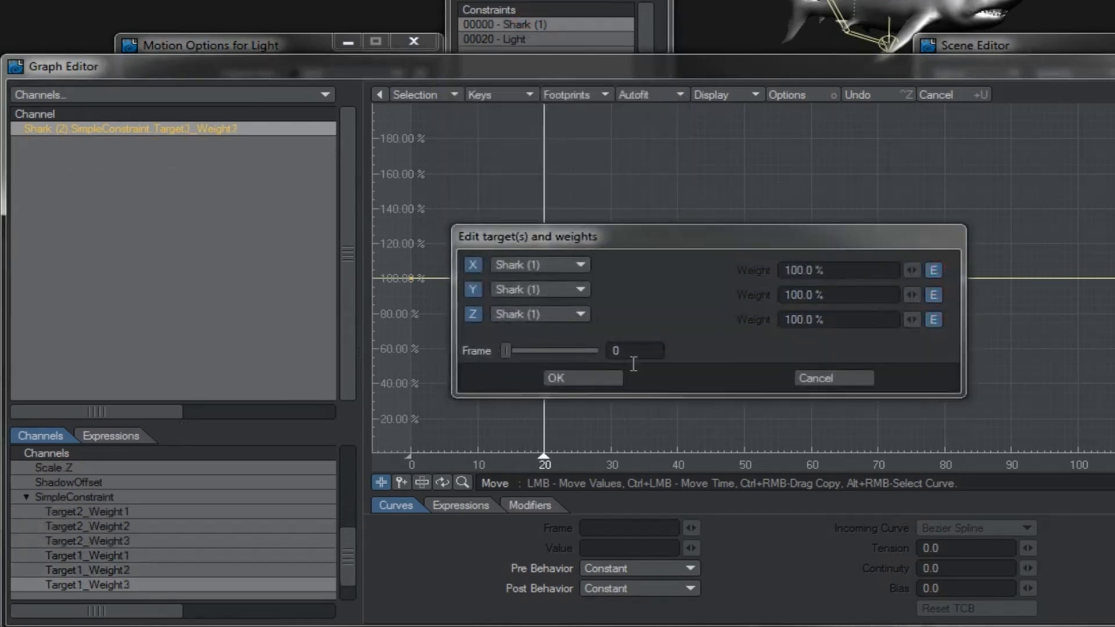
pyautogui.click(607, 377)
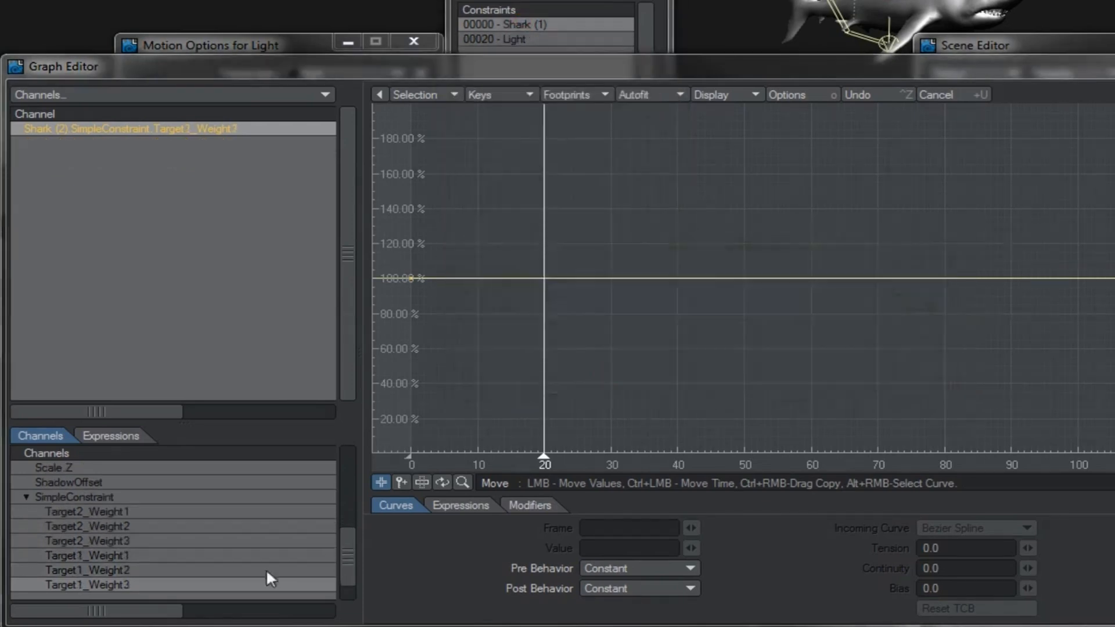
# Load all the Target1 and Target2 weight channels of the constraint into the graph editor's curve list.
pyautogui.keyDown('shift'); pyautogui.click(109, 552); pyautogui.keyUp('shift')
pyautogui.moveTo(103, 552); pyautogui.dragTo(142, 263)
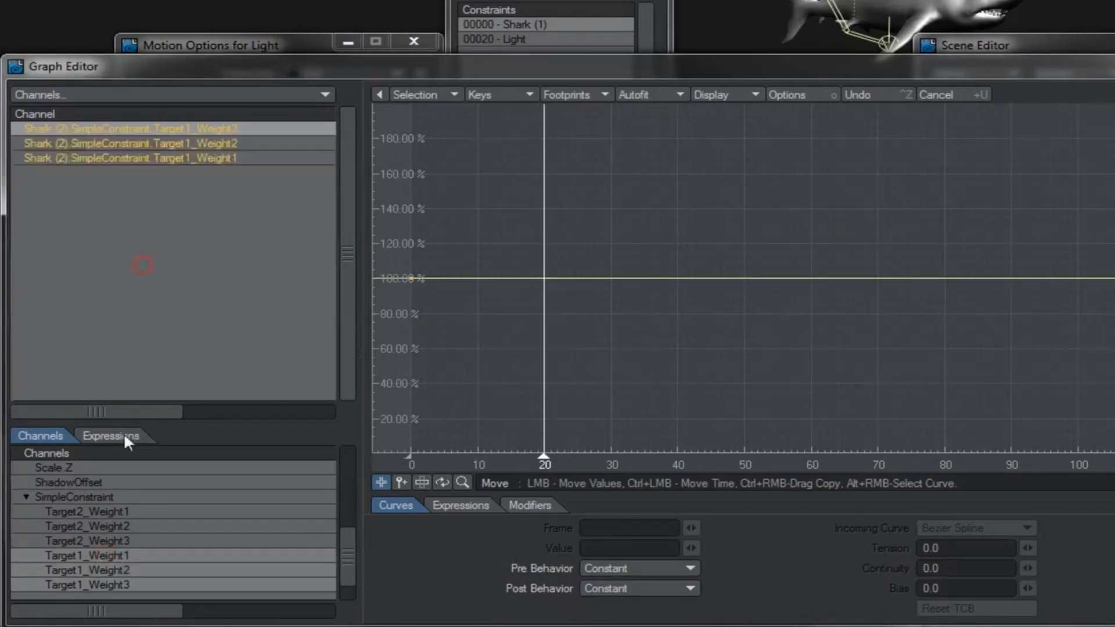
pyautogui.keyDown('shift'); pyautogui.click(103, 511); pyautogui.keyUp('shift')
pyautogui.moveTo(99, 514); pyautogui.dragTo(137, 319)
pyautogui.scroll(-1, 346, 571)
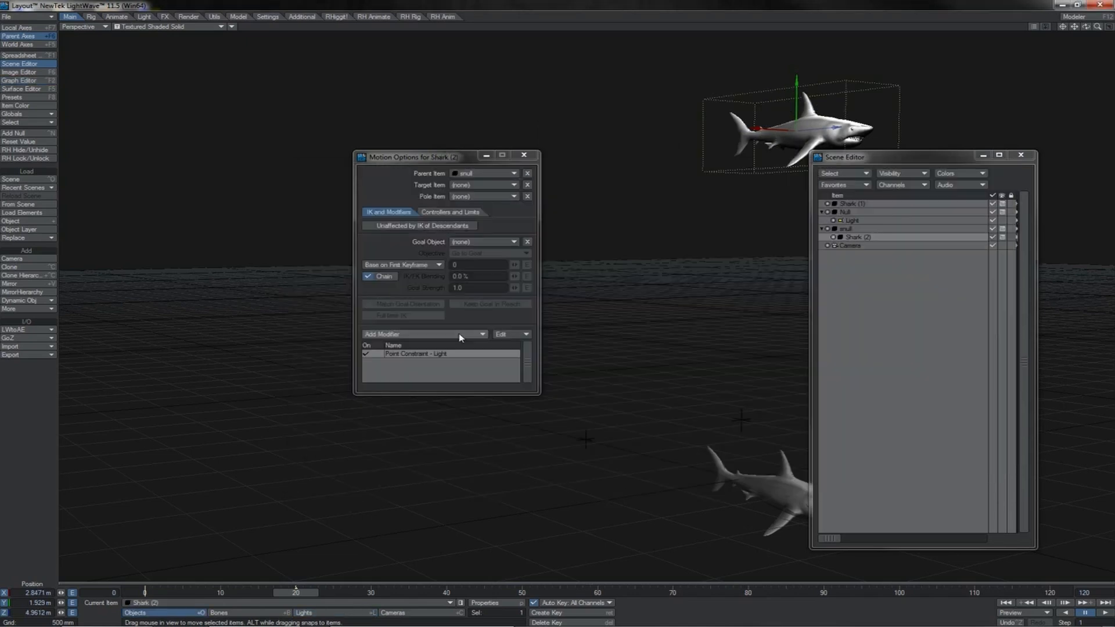
# Add a SimpleScaleConstraints modifier to Shark (2) with Shark (1) as its target, and scale Shark (1) to about 1.53.
pyautogui.click(460, 335)
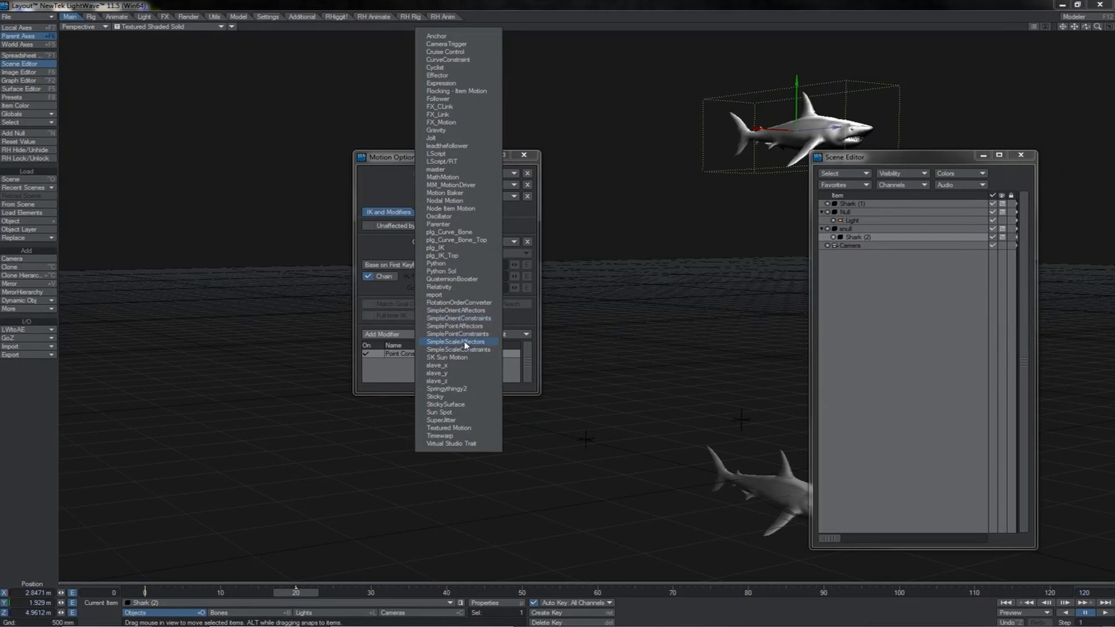
pyautogui.click(465, 342)
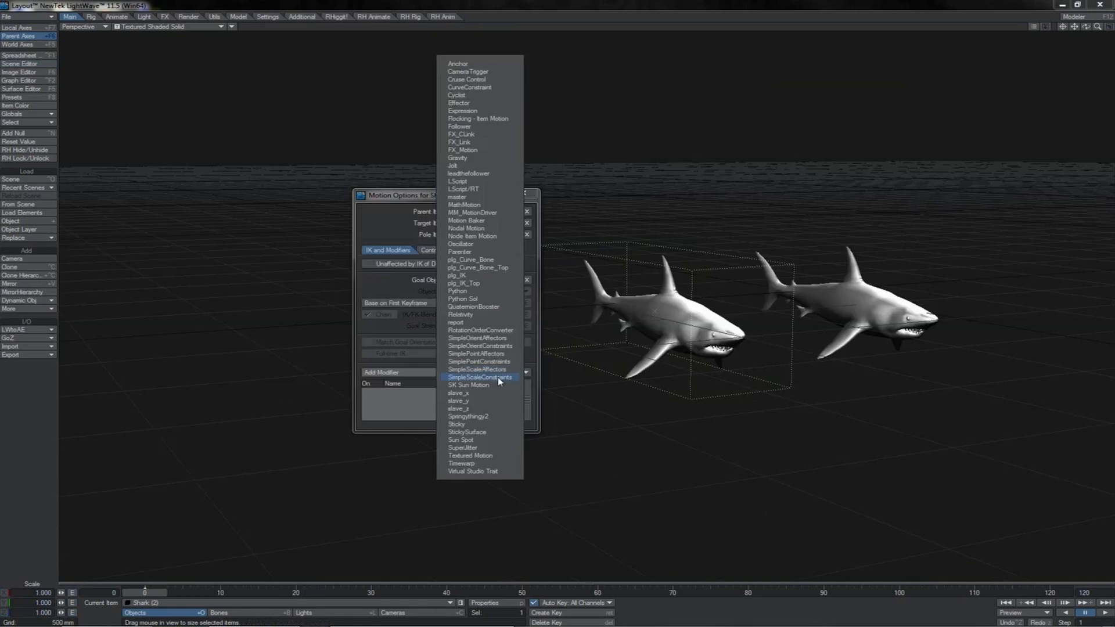
pyautogui.click(497, 377)
pyautogui.doubleClick(418, 392)
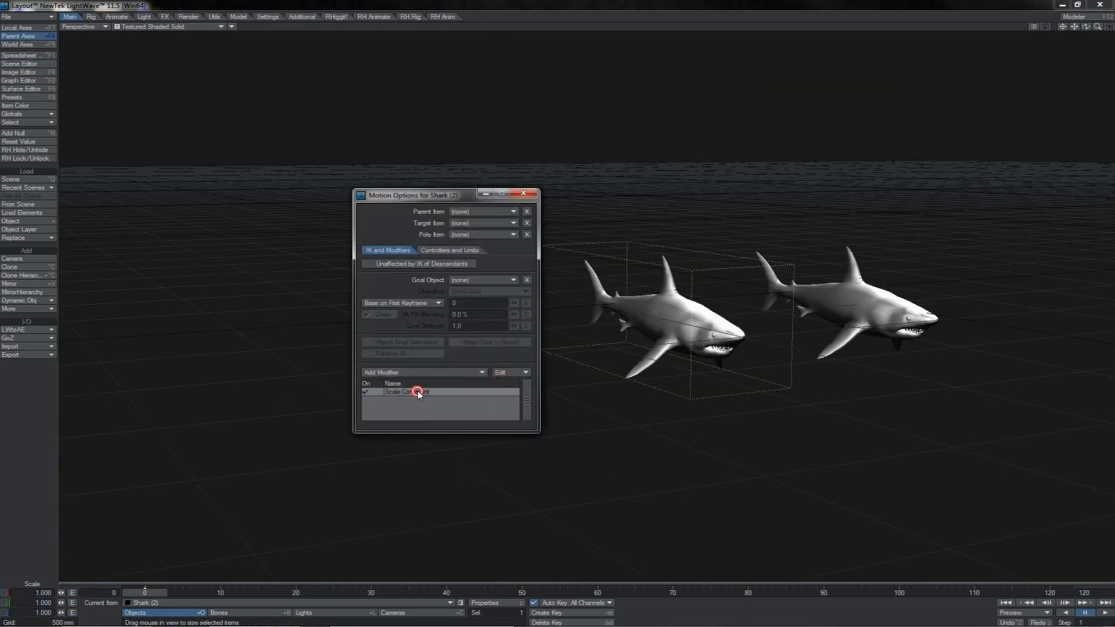
pyautogui.click(848, 307)
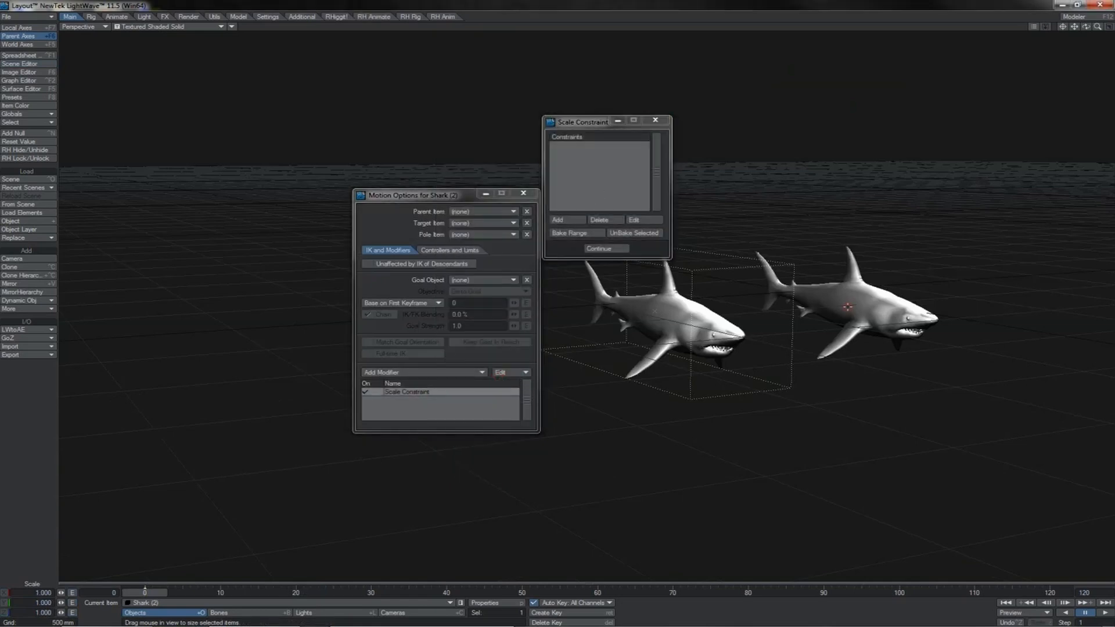
pyautogui.click(566, 221)
pyautogui.click(610, 202)
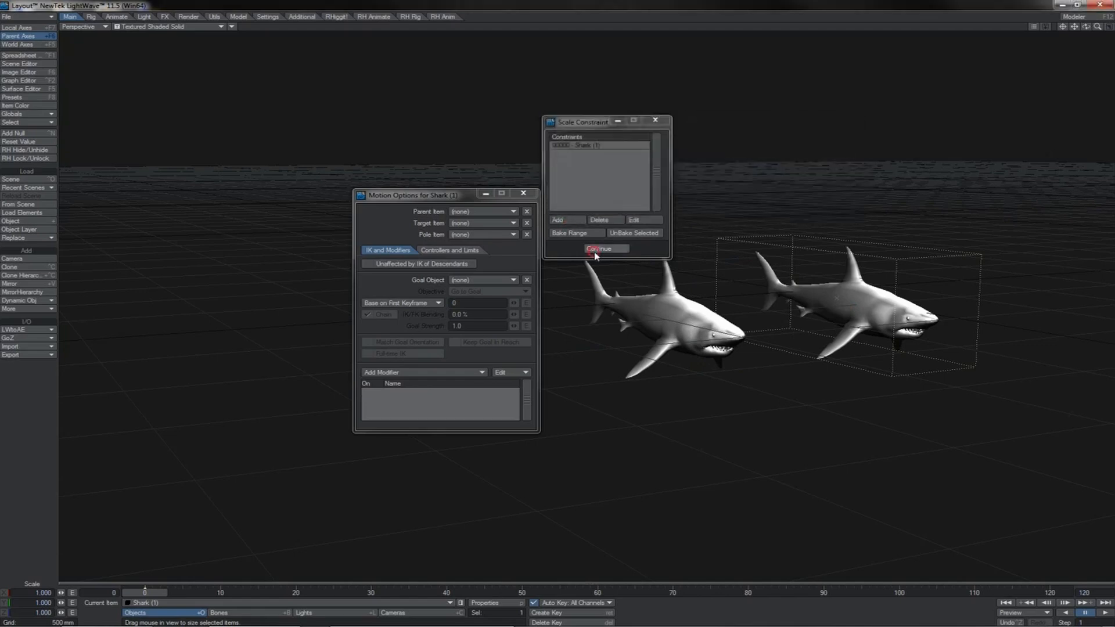
pyautogui.click(597, 249)
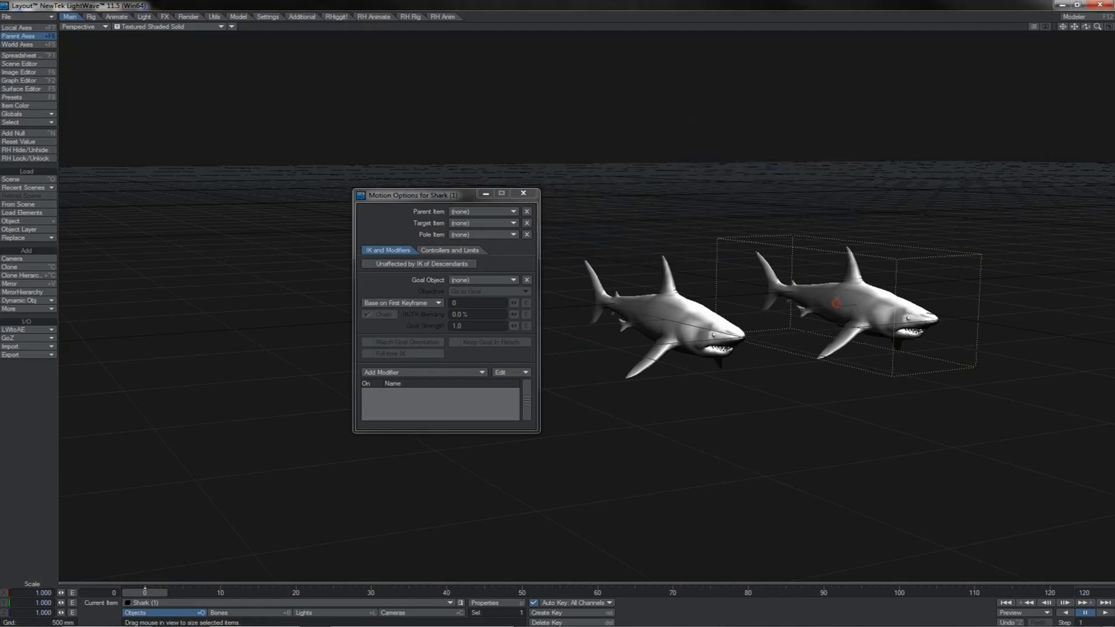
pyautogui.moveTo(836, 303); pyautogui.dragTo(761, 303)
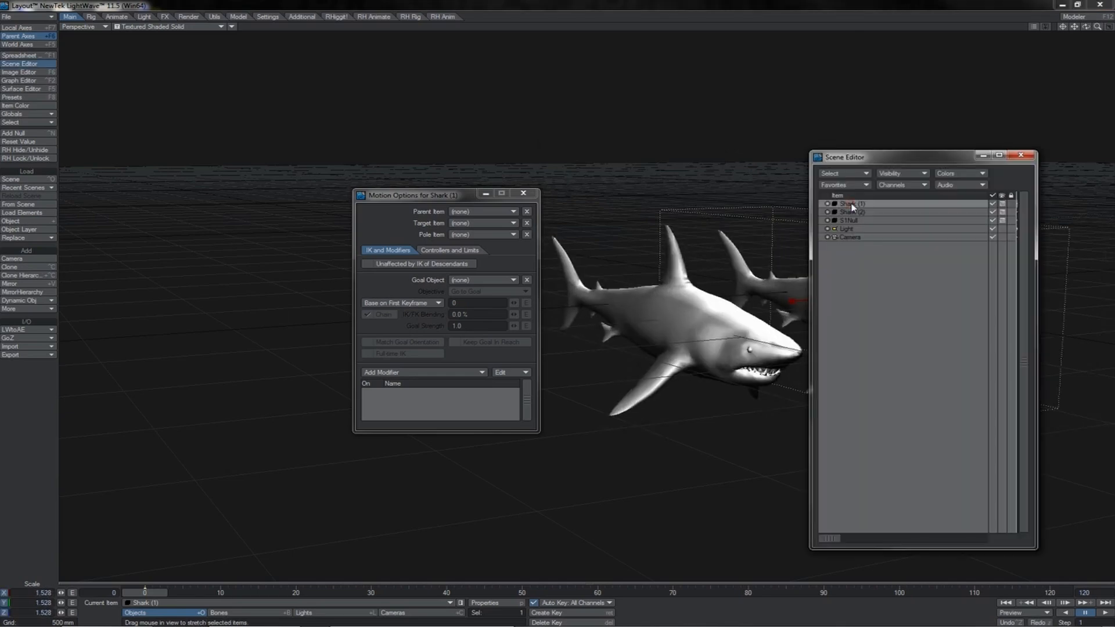
pyautogui.moveTo(852, 204); pyautogui.dragTo(855, 220)
pyautogui.moveTo(855, 224); pyautogui.dragTo(854, 224)
pyautogui.click(849, 212)
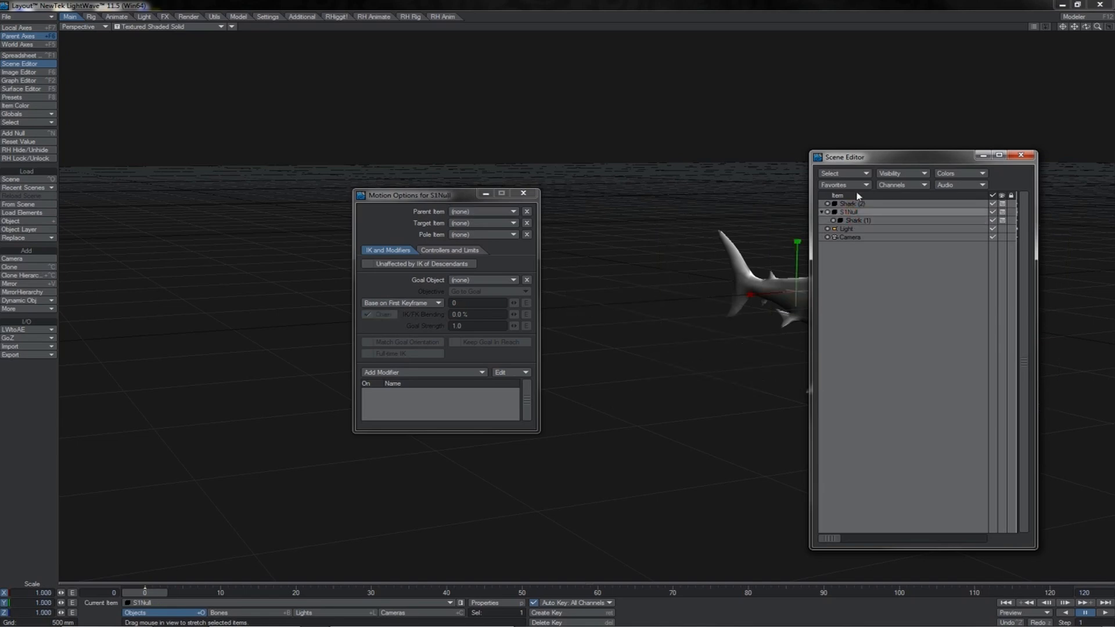
pyautogui.click(858, 204)
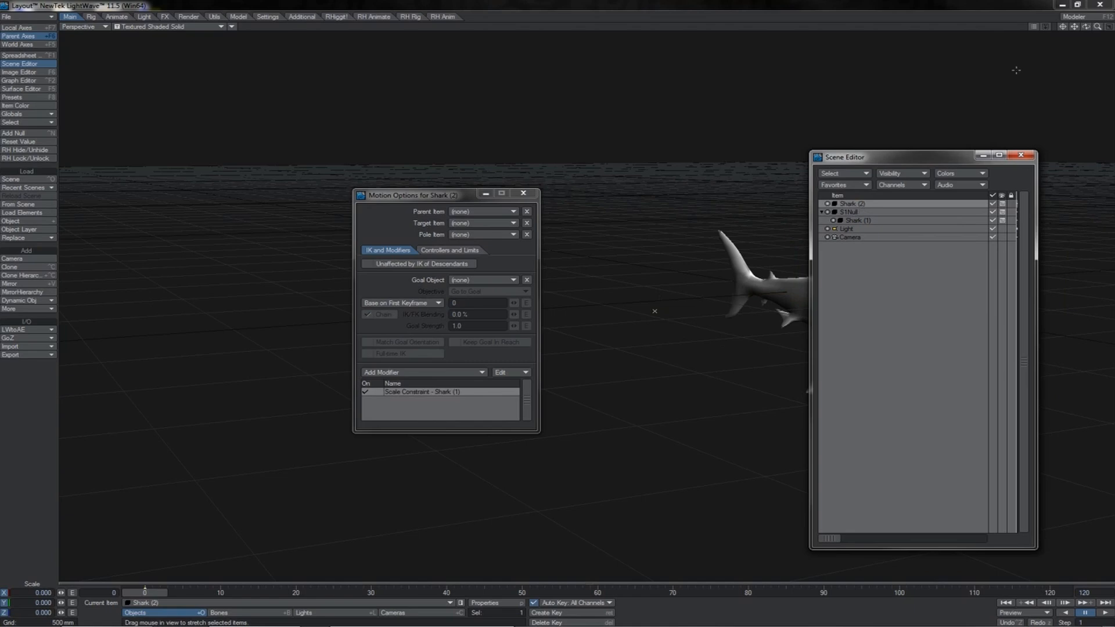
pyautogui.press('t')
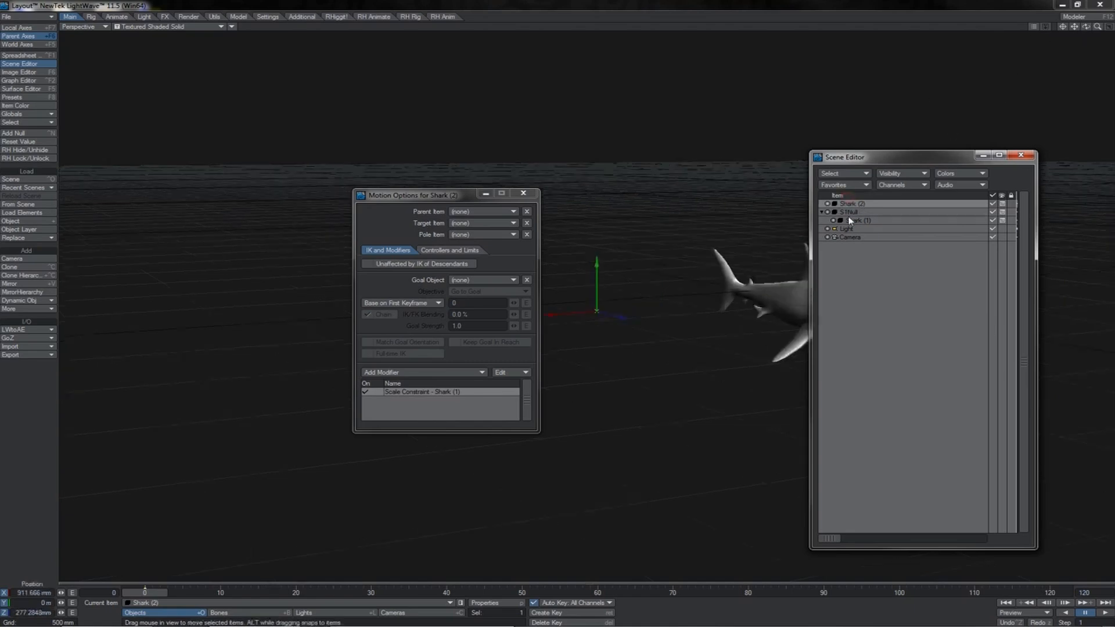
pyautogui.moveTo(849, 220); pyautogui.dragTo(846, 204)
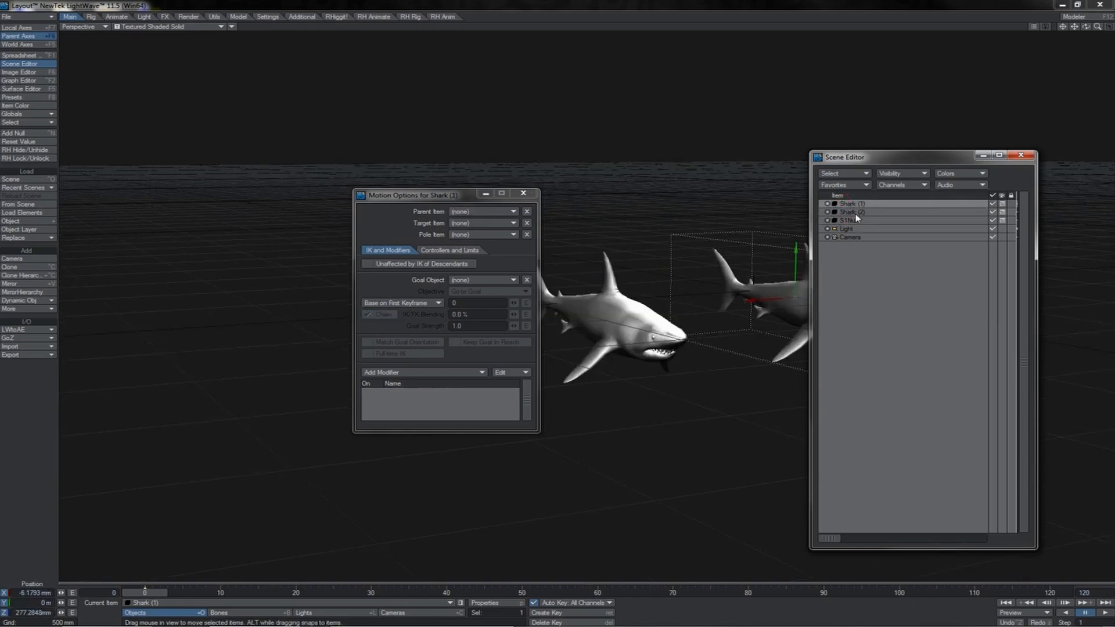
# Parent Shark (2) to the null S1Null.
pyautogui.click(852, 213)
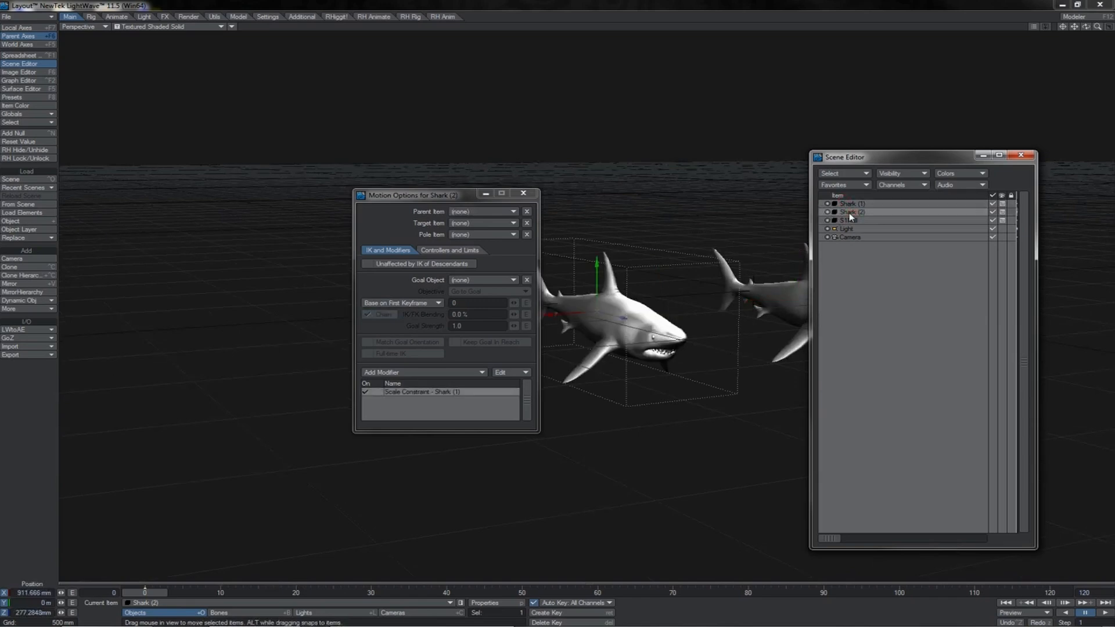
pyautogui.moveTo(850, 217); pyautogui.dragTo(852, 224)
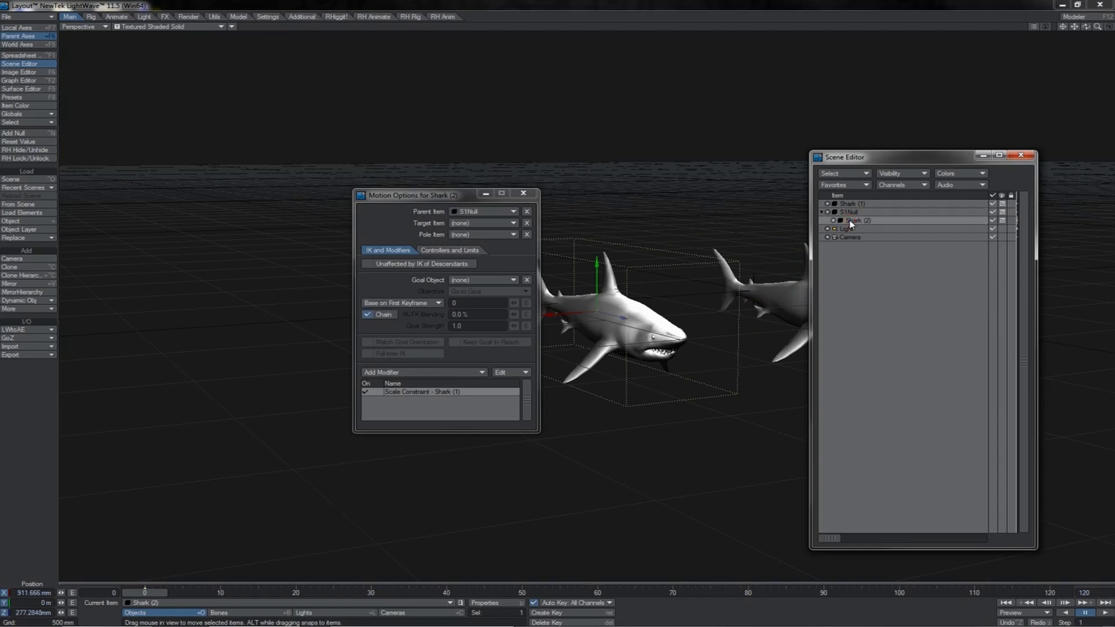
pyautogui.click(776, 297)
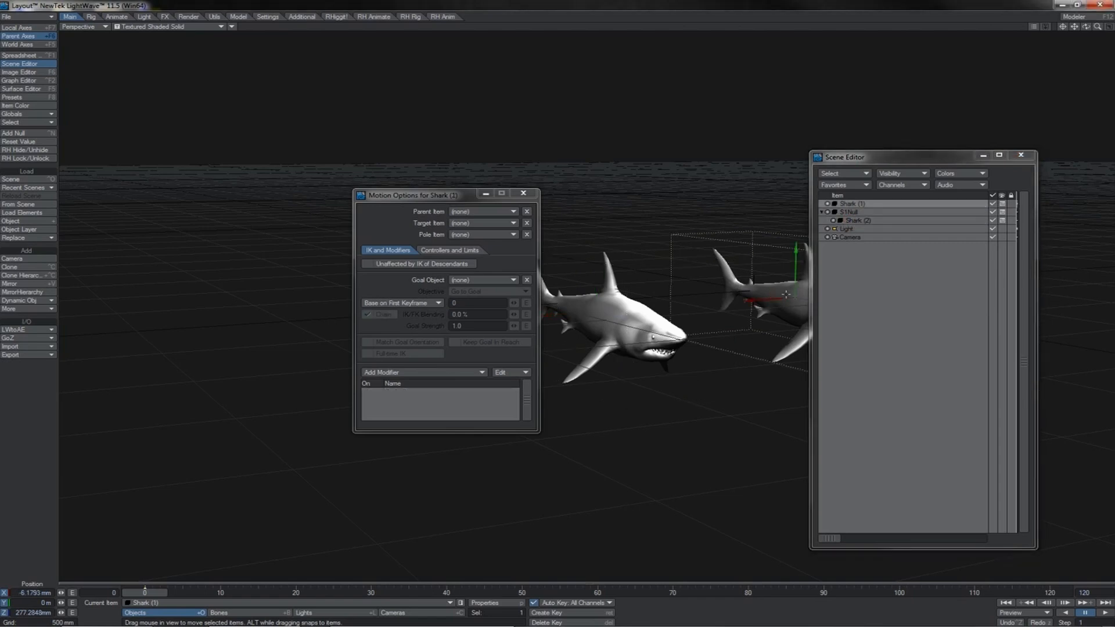
pyautogui.click(849, 221)
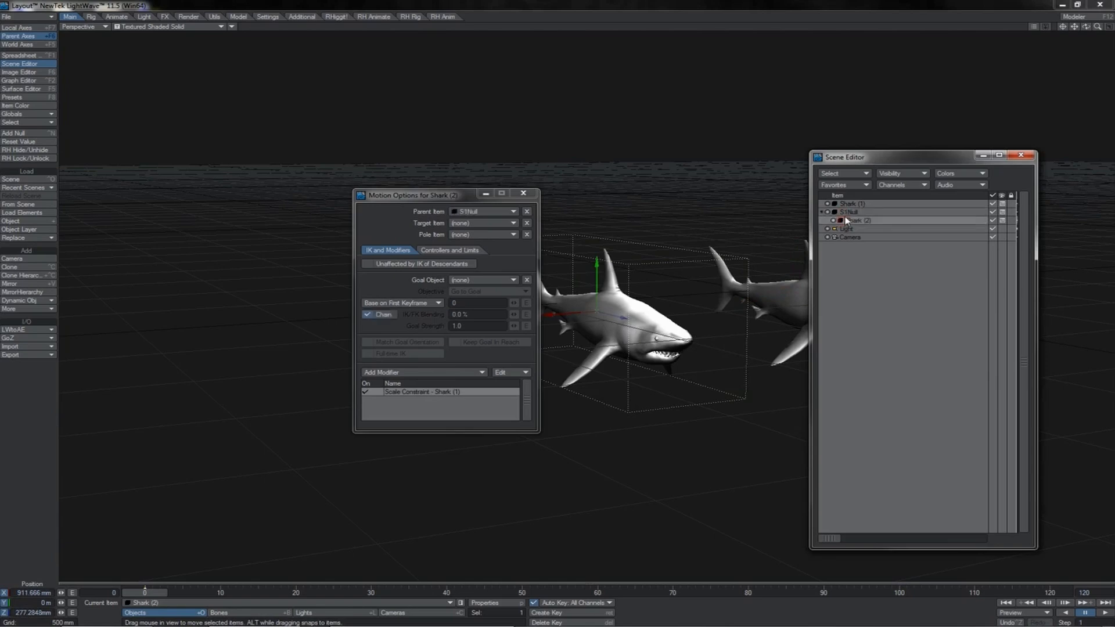
# Scale S1Null, the parent null of the scale-constrained shark.
pyautogui.click(847, 212)
pyautogui.hotkey('shift', 'h')
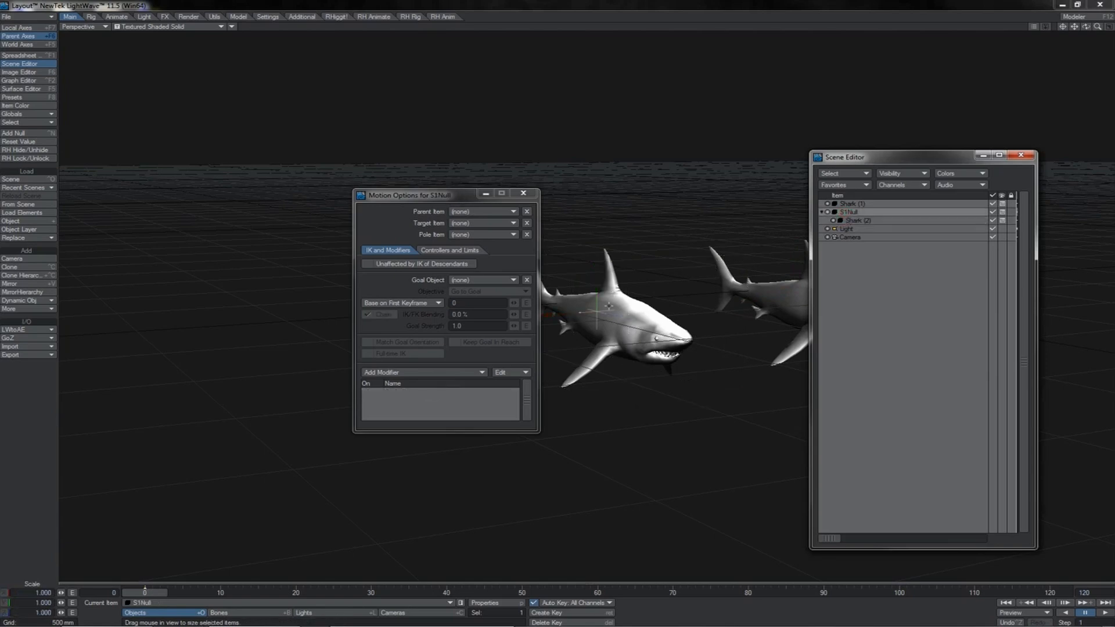
pyautogui.moveTo(628, 330); pyautogui.dragTo(609, 305)
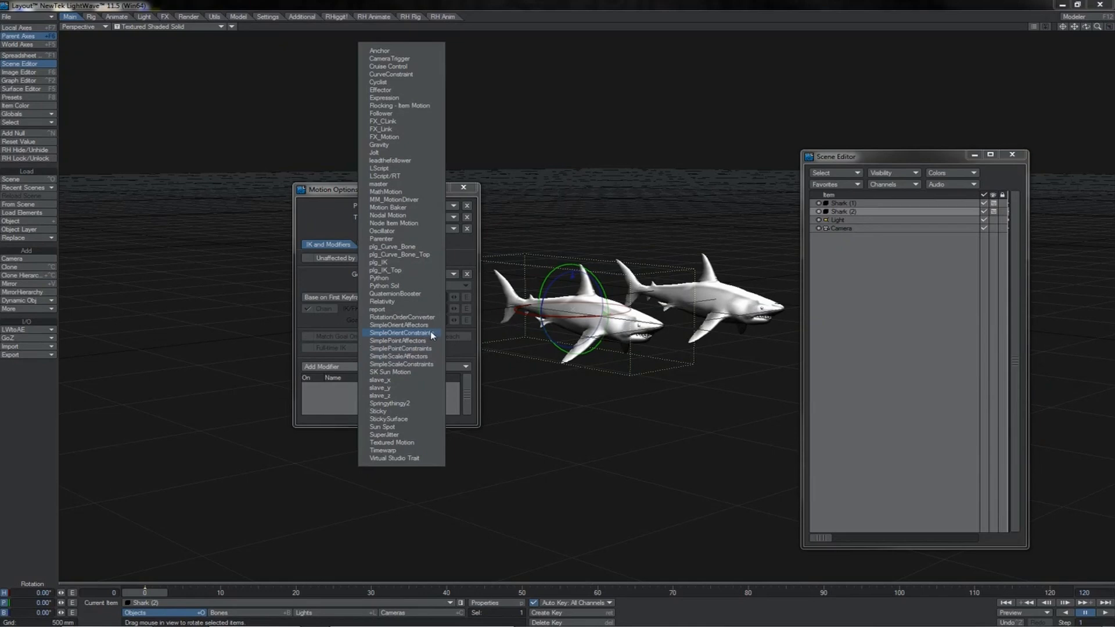
# Add a SimpleOrientConstraints modifier to Shark (2) with Shark (1) as its target.
pyautogui.click(431, 334)
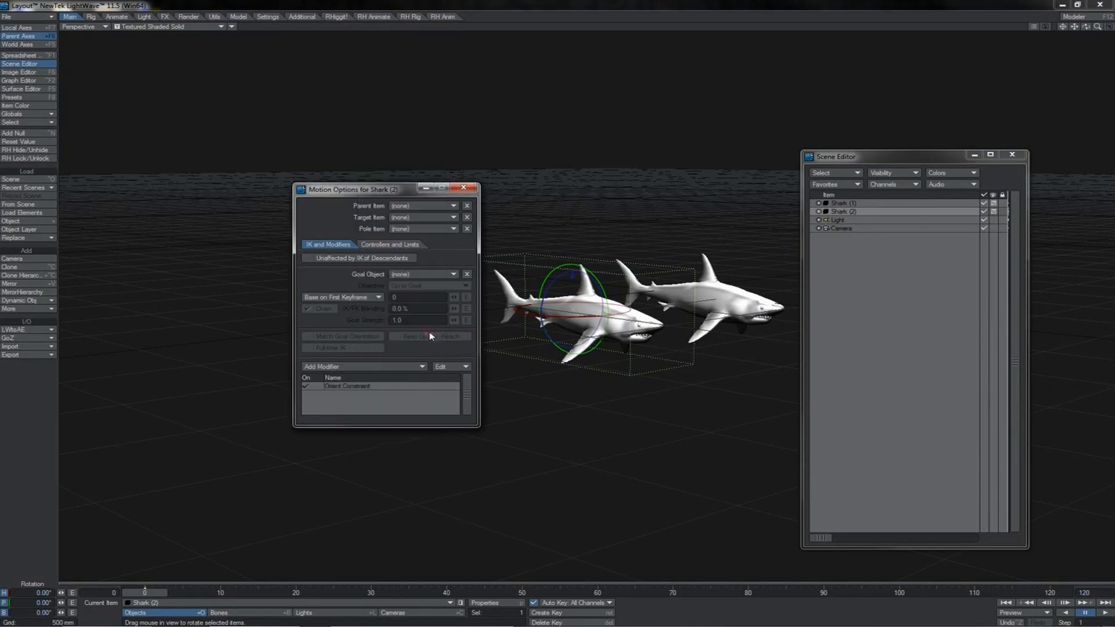
pyautogui.doubleClick(378, 385)
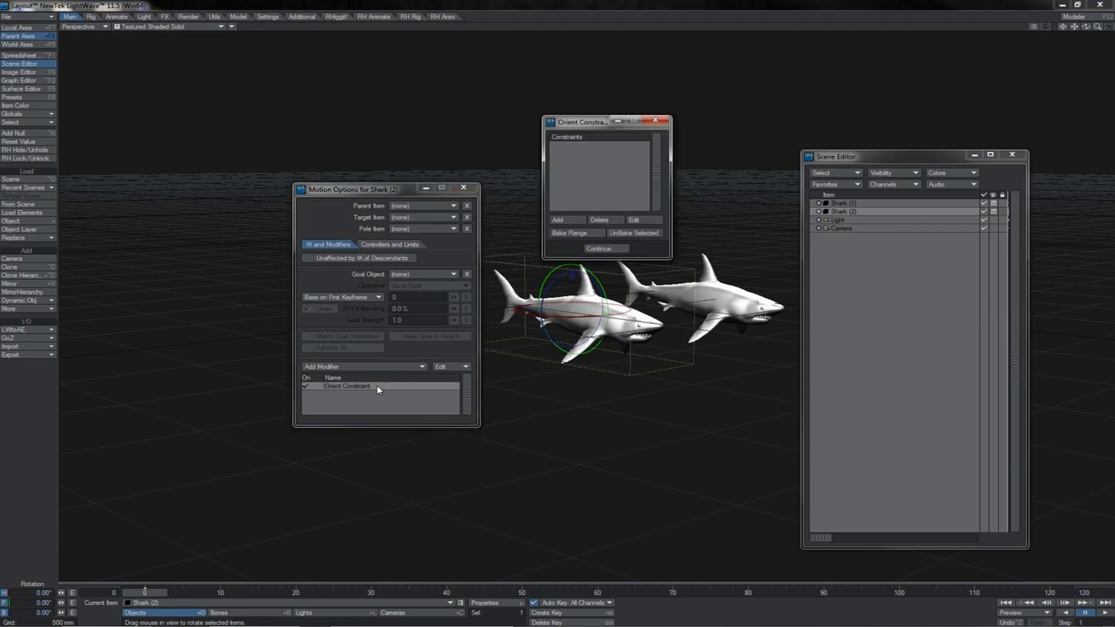
pyautogui.click(745, 315)
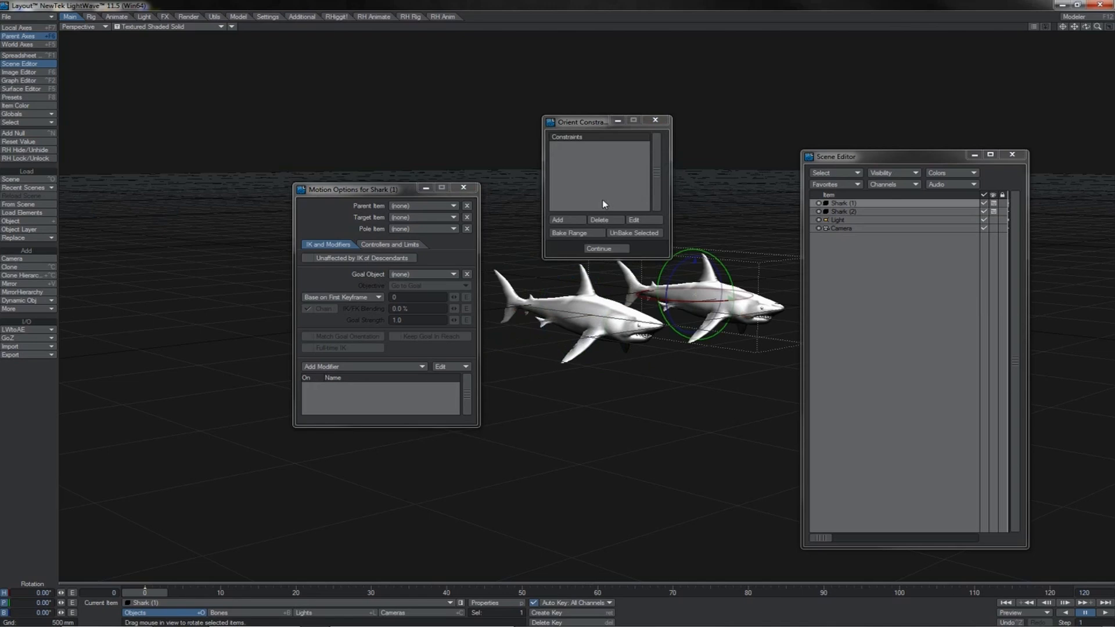
pyautogui.click(569, 221)
pyautogui.click(599, 249)
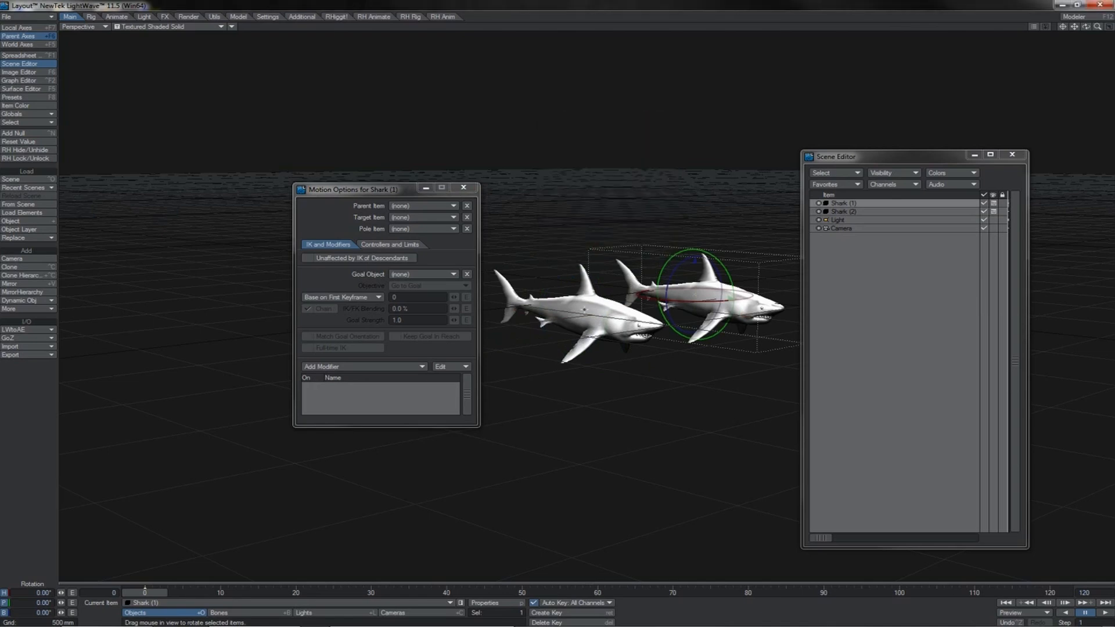
# Set the pitch rotation of Shark (1) to 90°.
pyautogui.moveTo(732, 285)
pyautogui.mouseDown()
pyautogui.moveTo(729, 273)
pyautogui.moveTo(725, 323)
pyautogui.moveTo(729, 273)
pyautogui.mouseUp()
pyautogui.hotkey('ctrl', 'z')
pyautogui.click(34, 603)
pyautogui.write('90')
pyautogui.press('Return')
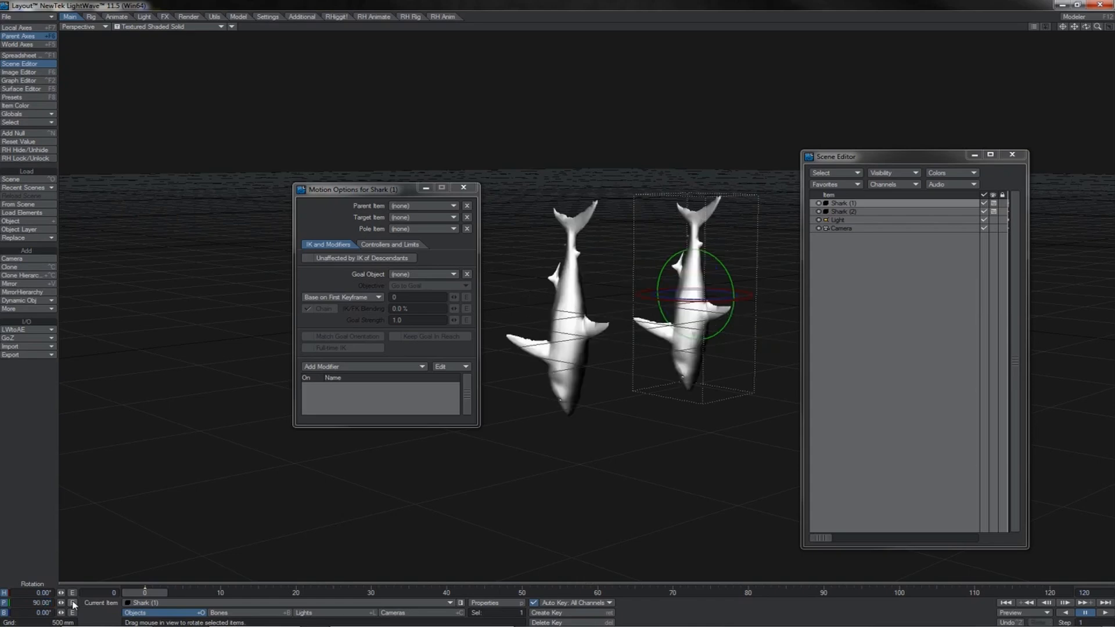
# Record the pivot rotation of Shark (1) in its current orientation.
pyautogui.press('m')
pyautogui.hotkey('shift', 'p')
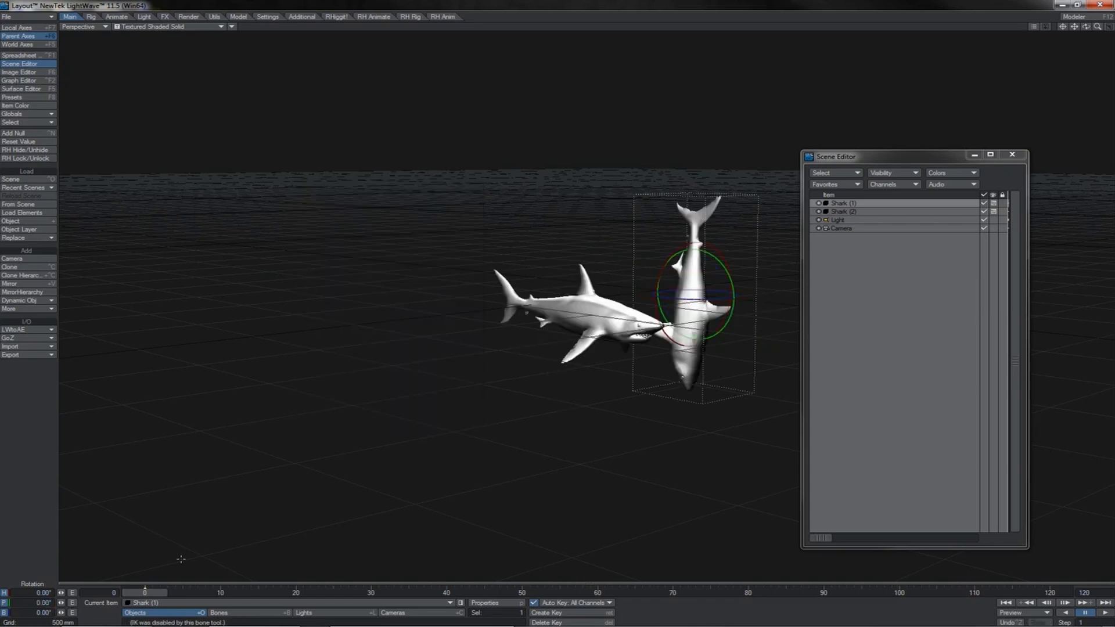
pyautogui.press('m')
# Try rotating Shark (1) to test the orient constraint, and undo the trial rotations.
pyautogui.moveTo(768, 389)
pyautogui.mouseDown()
pyautogui.moveTo(506, 324)
pyautogui.moveTo(769, 390)
pyautogui.mouseUp()
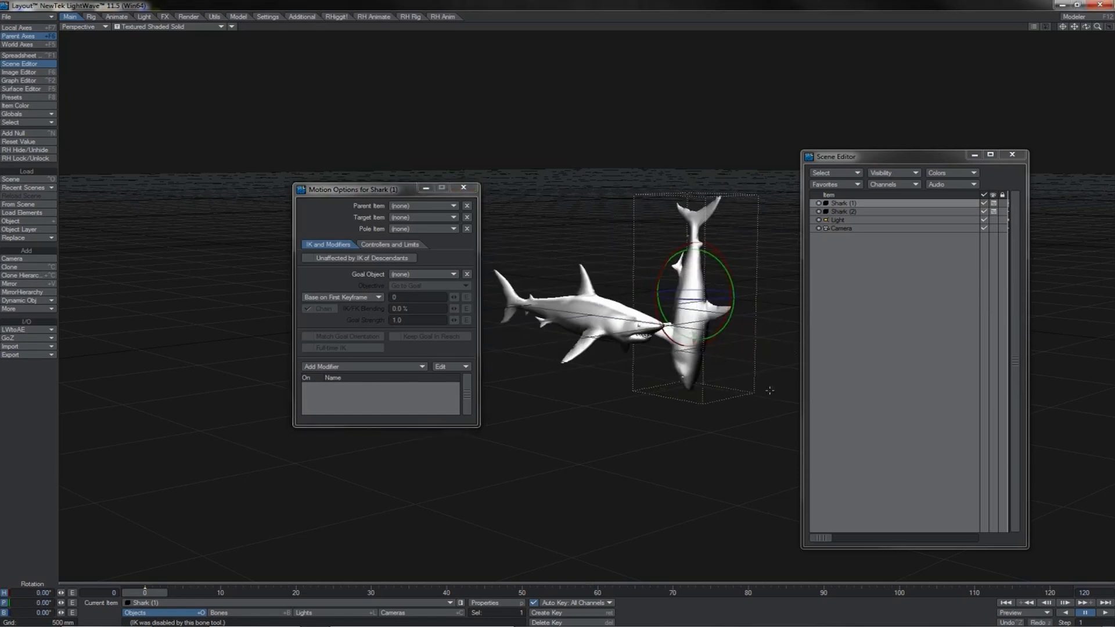
pyautogui.moveTo(705, 240); pyautogui.dragTo(727, 261)
pyautogui.hotkey('ctrl', 'z')
pyautogui.hotkey('ctrl', 'z')
pyautogui.moveTo(747, 418); pyautogui.dragTo(716, 390)
pyautogui.hotkey('ctrl', 'z')
# Disable the orient constraint modifier on Shark (2) and select Shark (1).
pyautogui.click(612, 309)
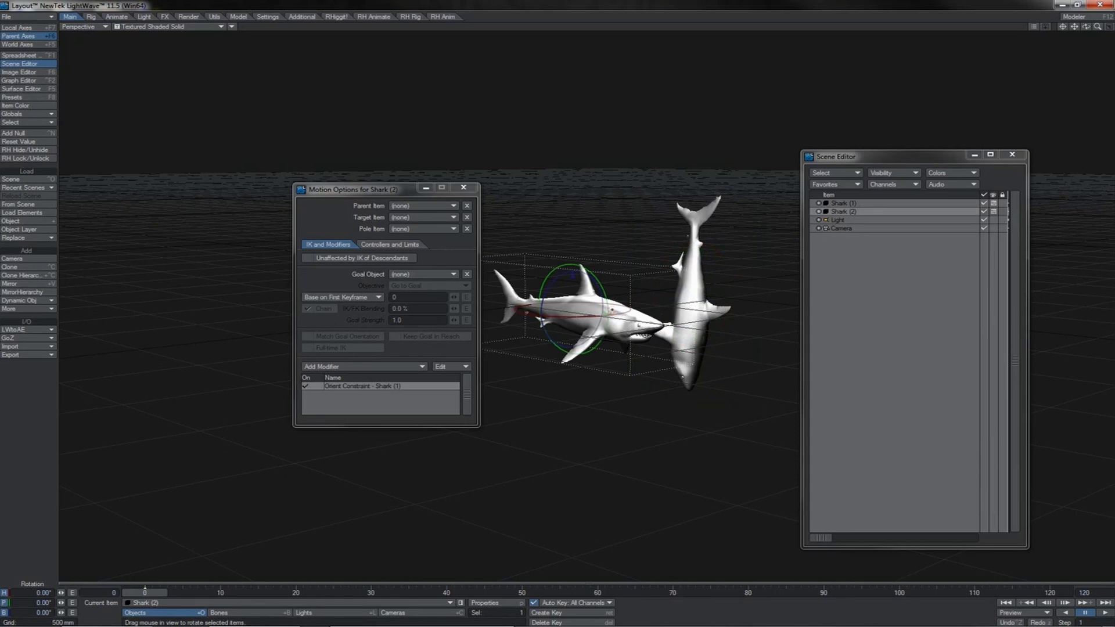
pyautogui.click(304, 386)
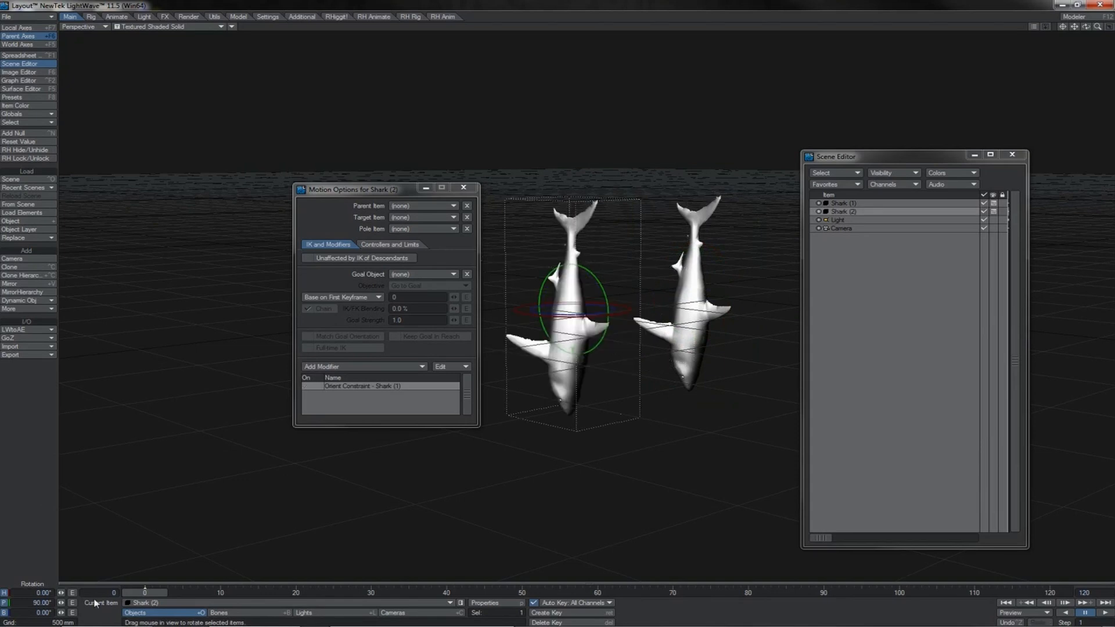
pyautogui.press('Up')
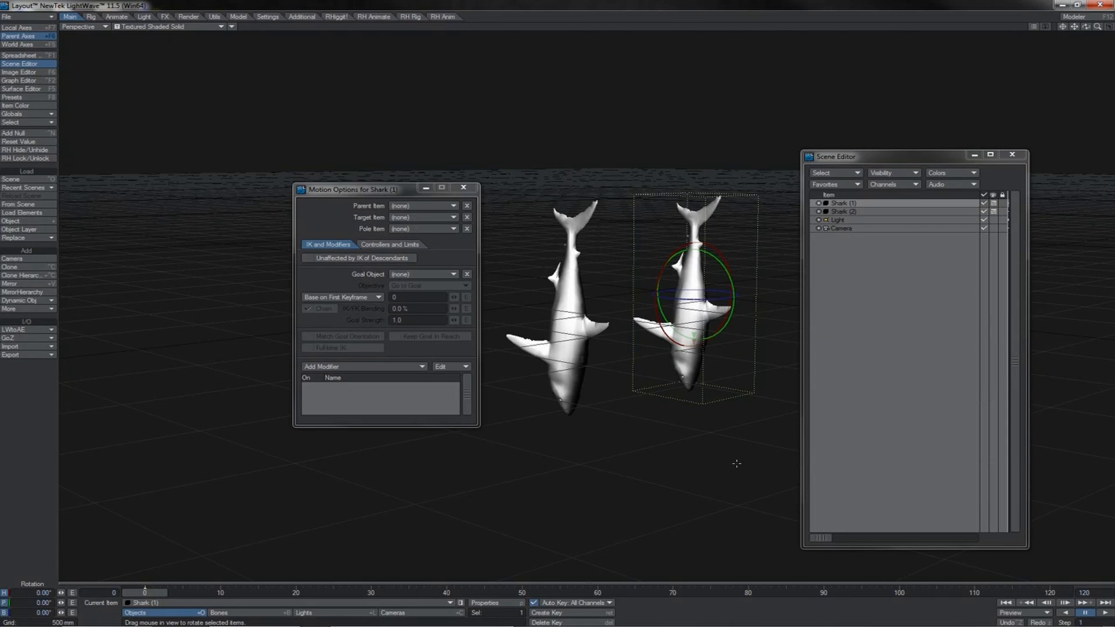
# Add a null and parent both Shark (1) and Shark (2) to it.
pyautogui.click(44, 137)
pyautogui.press('Return')
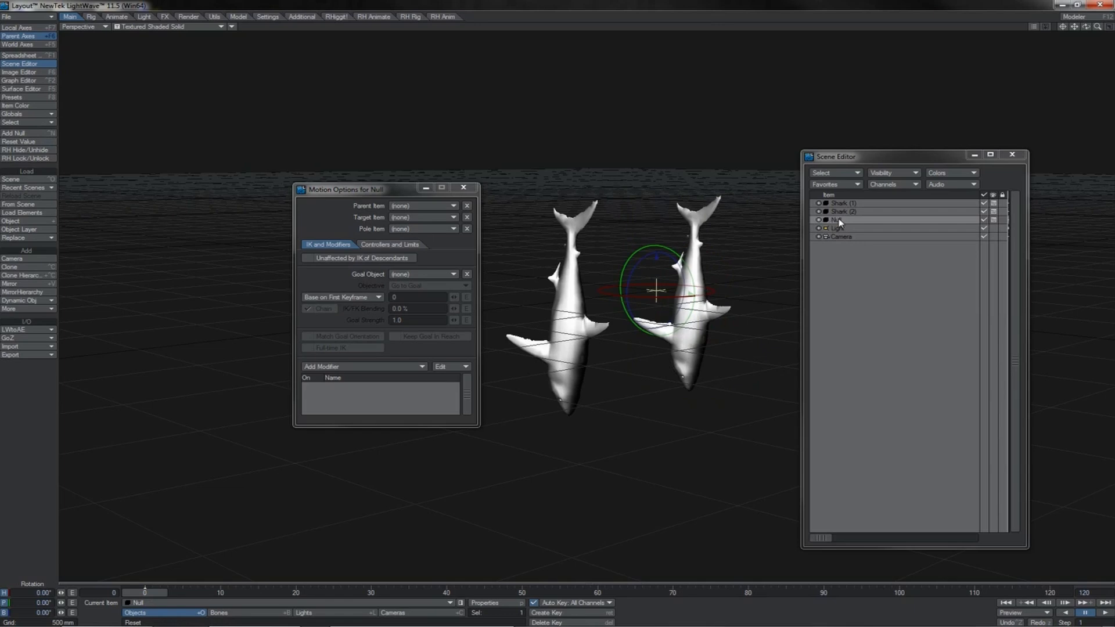
pyautogui.click(836, 213)
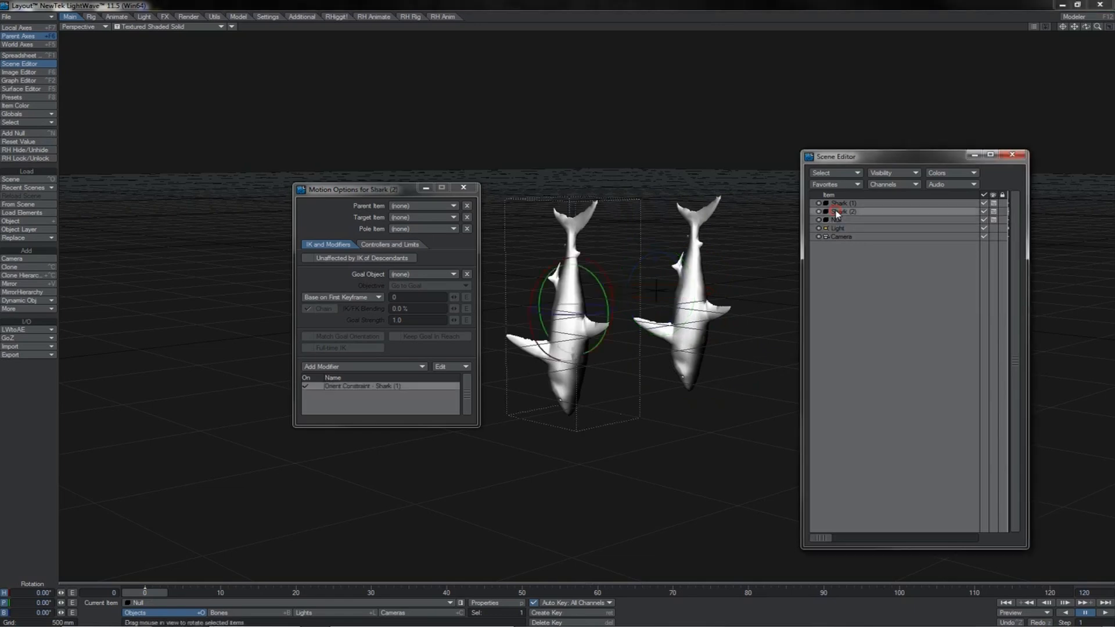
pyautogui.click(836, 203)
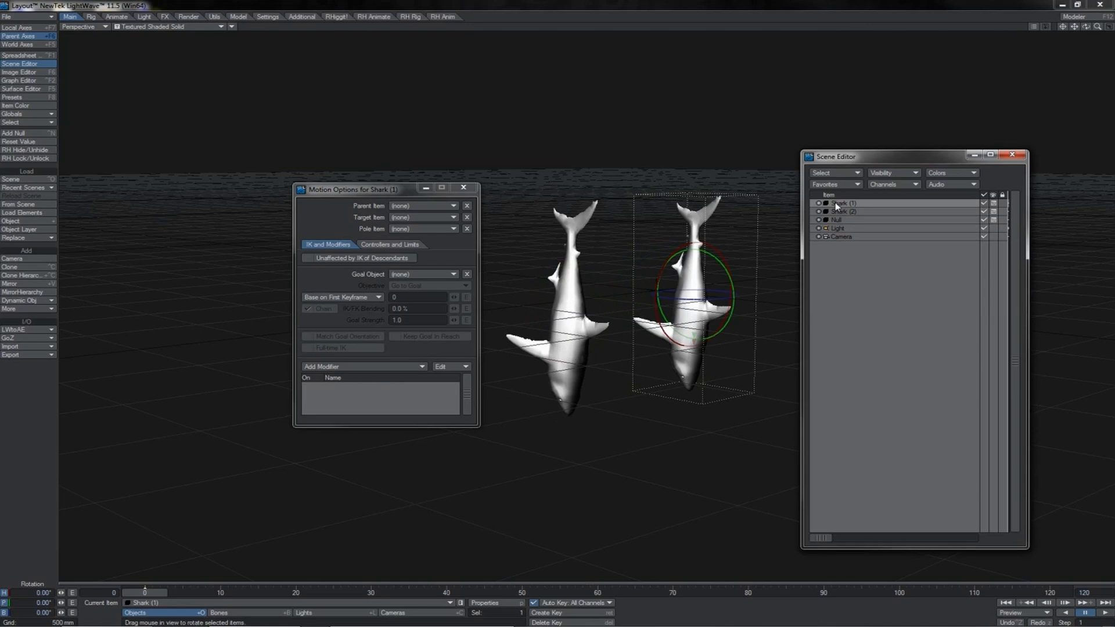
pyautogui.keyDown('shift'); pyautogui.moveTo(837, 212); pyautogui.dragTo(838, 220); pyautogui.keyUp('shift')
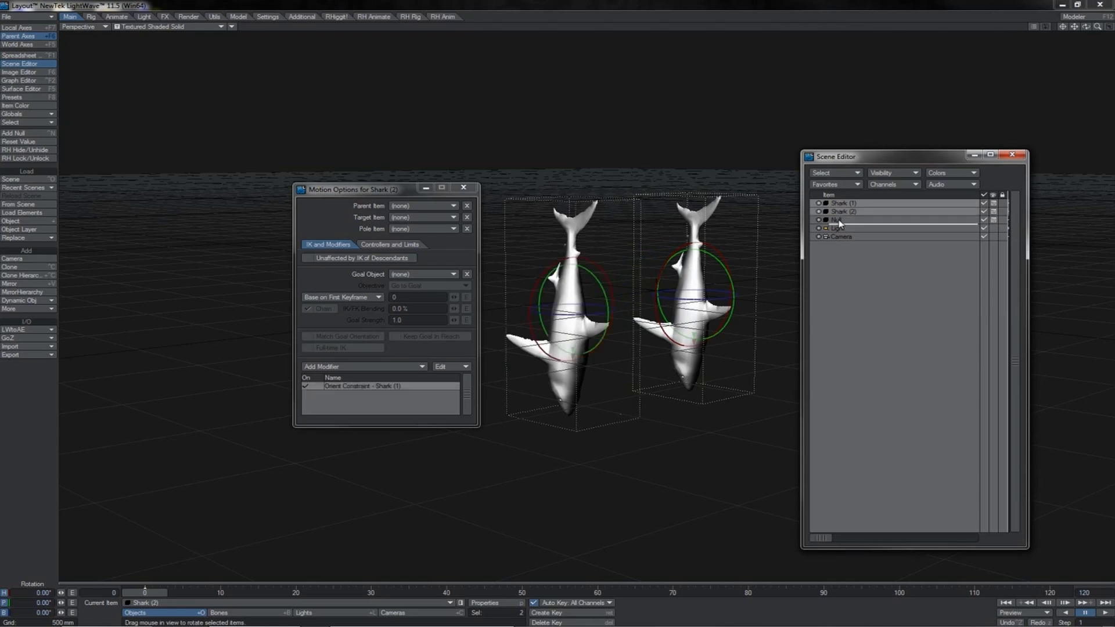
pyautogui.moveTo(838, 223); pyautogui.dragTo(838, 222)
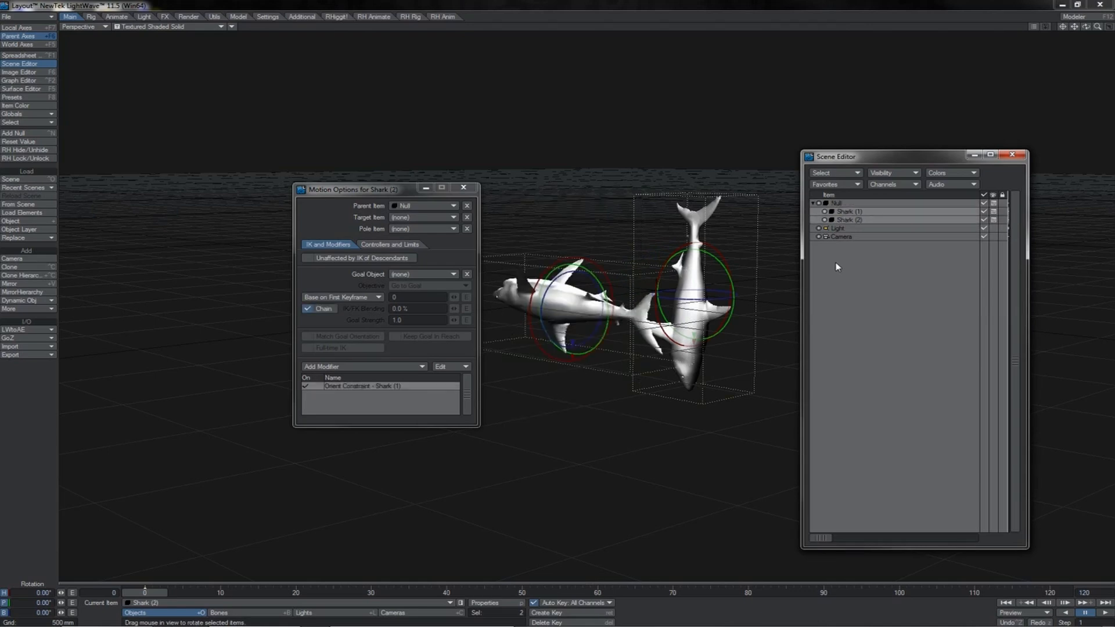
# Check the heading, pitch and bank of Shark (2)'s pivot rotation, and close the dialog without changes.
pyautogui.click(851, 221)
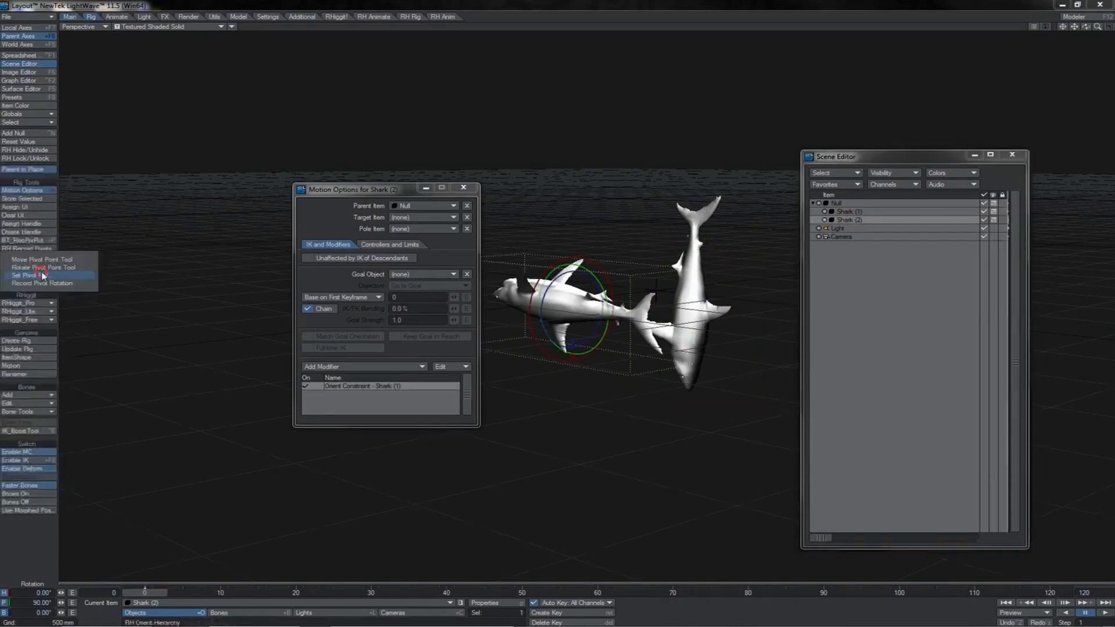
pyautogui.click(43, 275)
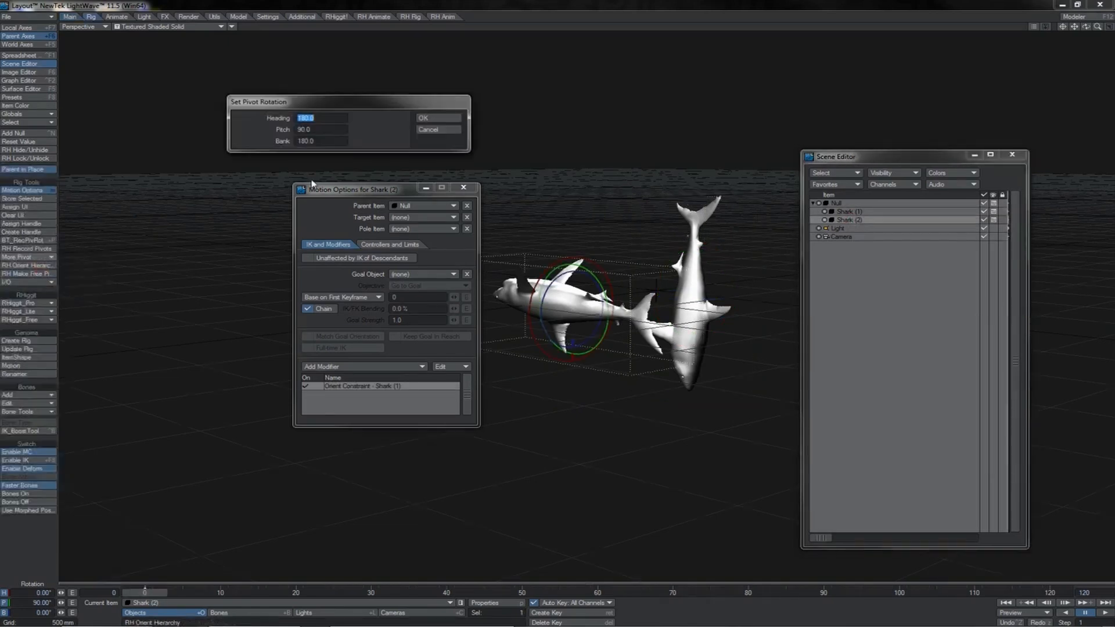
pyautogui.moveTo(355, 100); pyautogui.dragTo(591, 170)
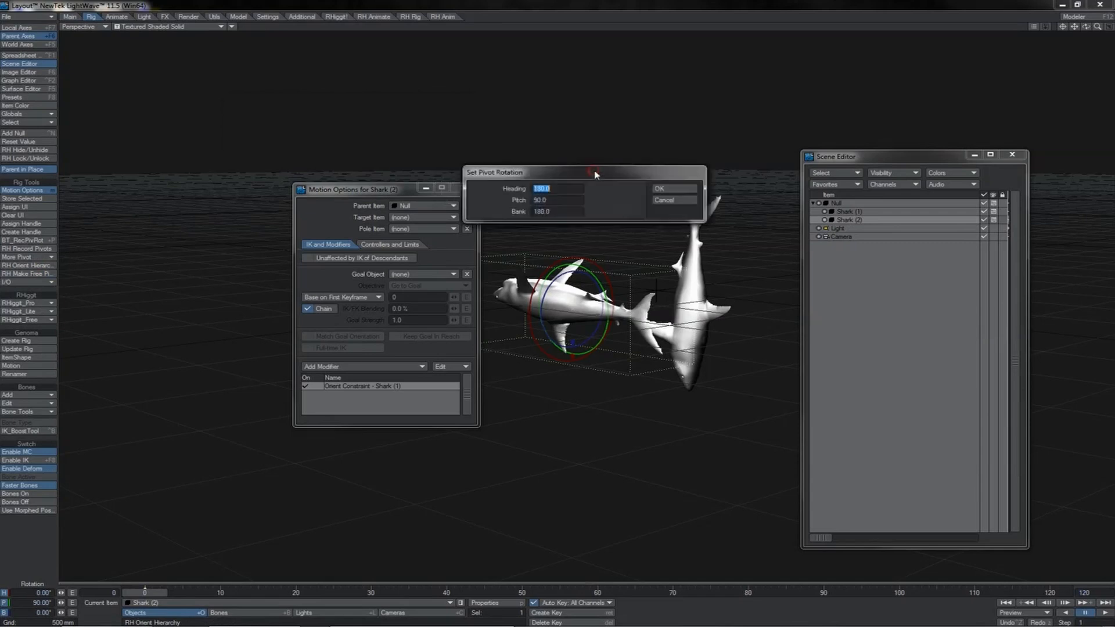
pyautogui.click(671, 200)
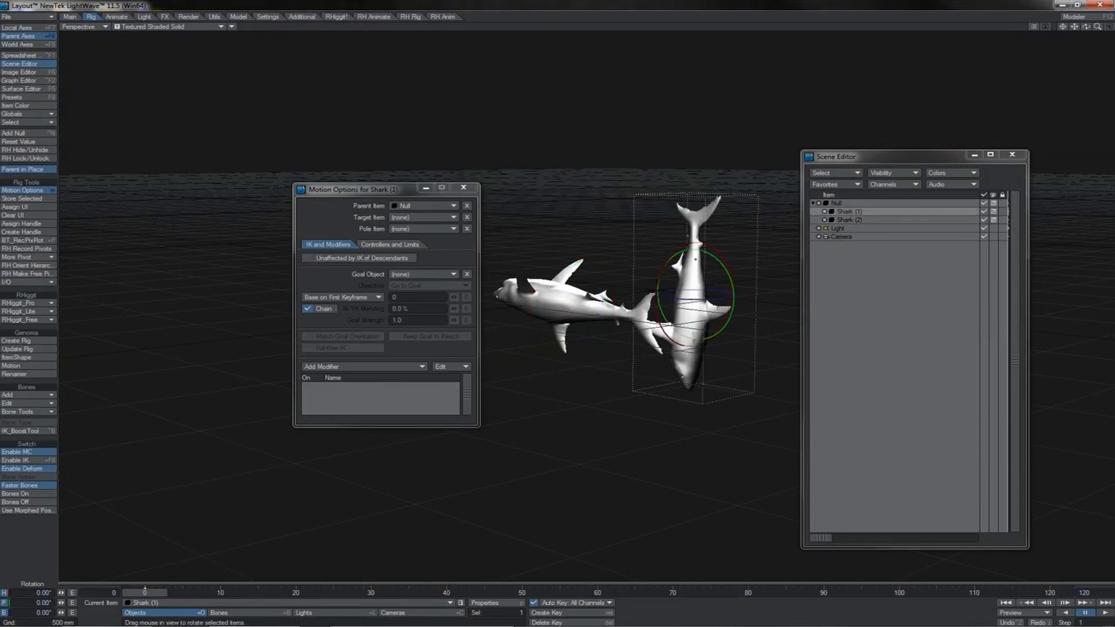
# Try changing the heading of Shark (1) while both sharks share the Null parent, and undo the rotation.
pyautogui.moveTo(697, 241); pyautogui.dragTo(728, 256)
pyautogui.hotkey('ctrl', 'z')
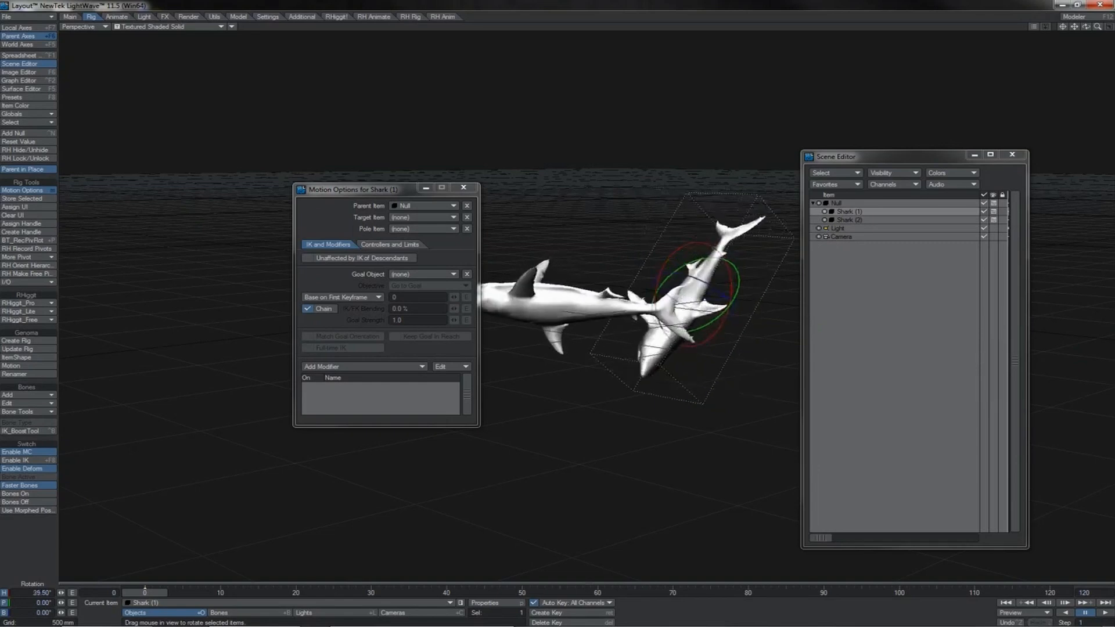
pyautogui.hotkey('ctrl', 'z')
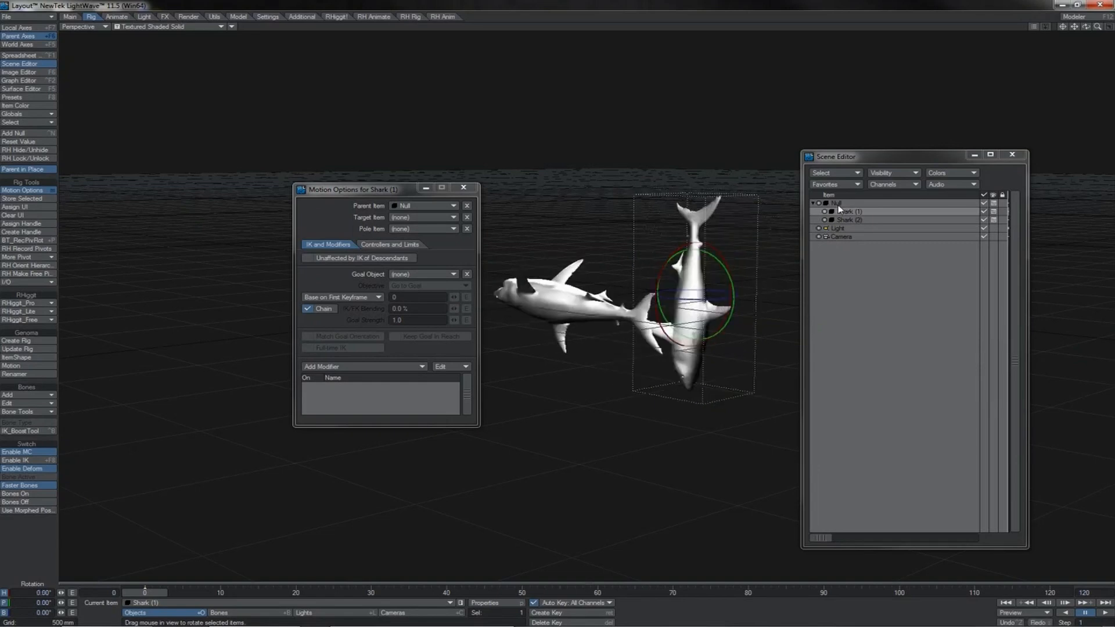
# Unparent Shark (1) from the Null, keeping only Shark (2) as its child.
pyautogui.click(837, 204)
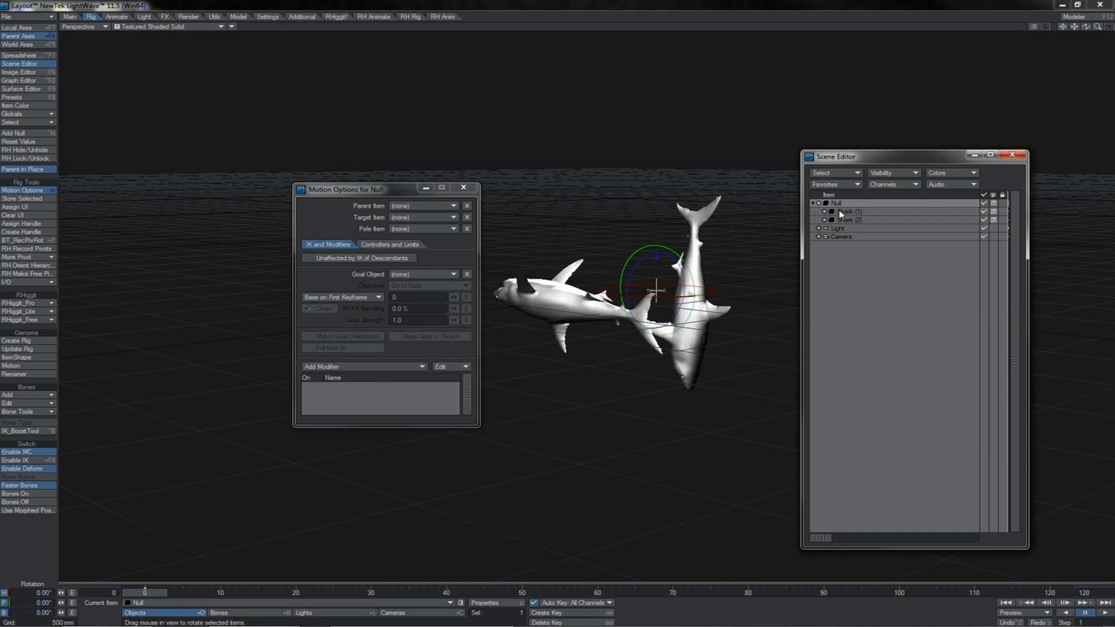
pyautogui.click(839, 213)
pyautogui.click(840, 220)
pyautogui.keyDown('shift'); pyautogui.click(841, 212); pyautogui.keyUp('shift')
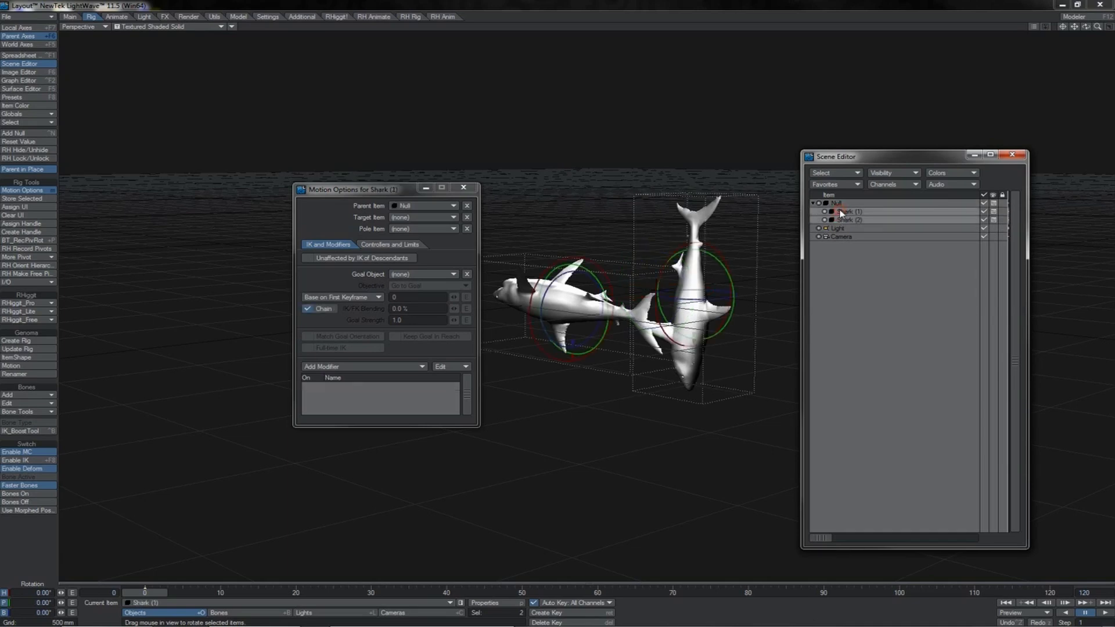
pyautogui.moveTo(837, 195); pyautogui.dragTo(839, 224)
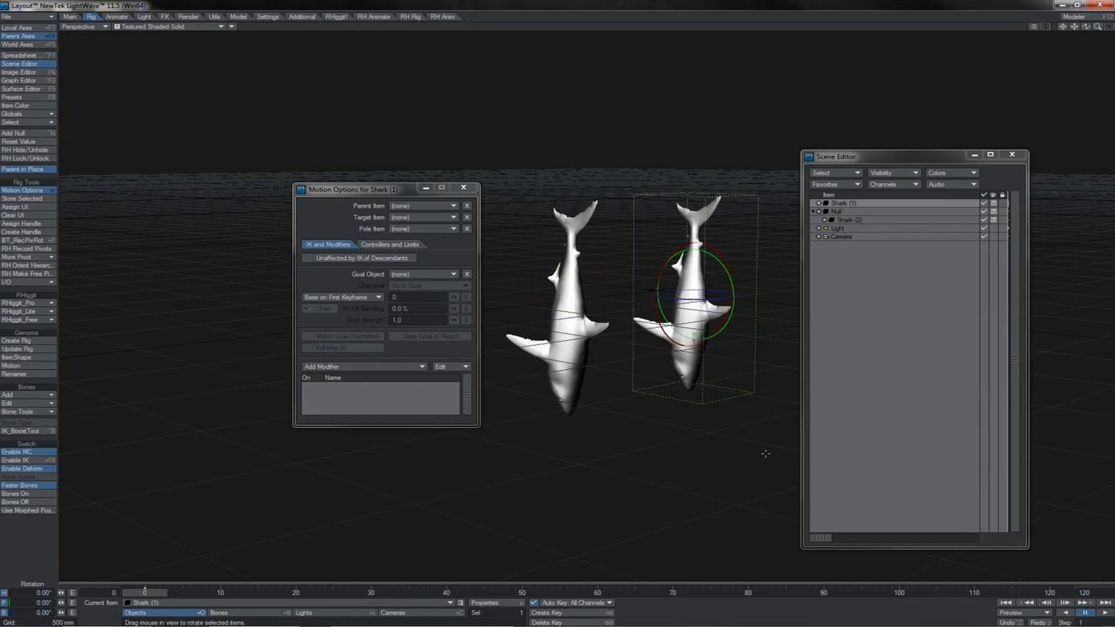
# Try rotating the Null in bank and heading to test its effect on Shark (2), undoing each rotation.
pyautogui.moveTo(557, 308); pyautogui.dragTo(650, 255)
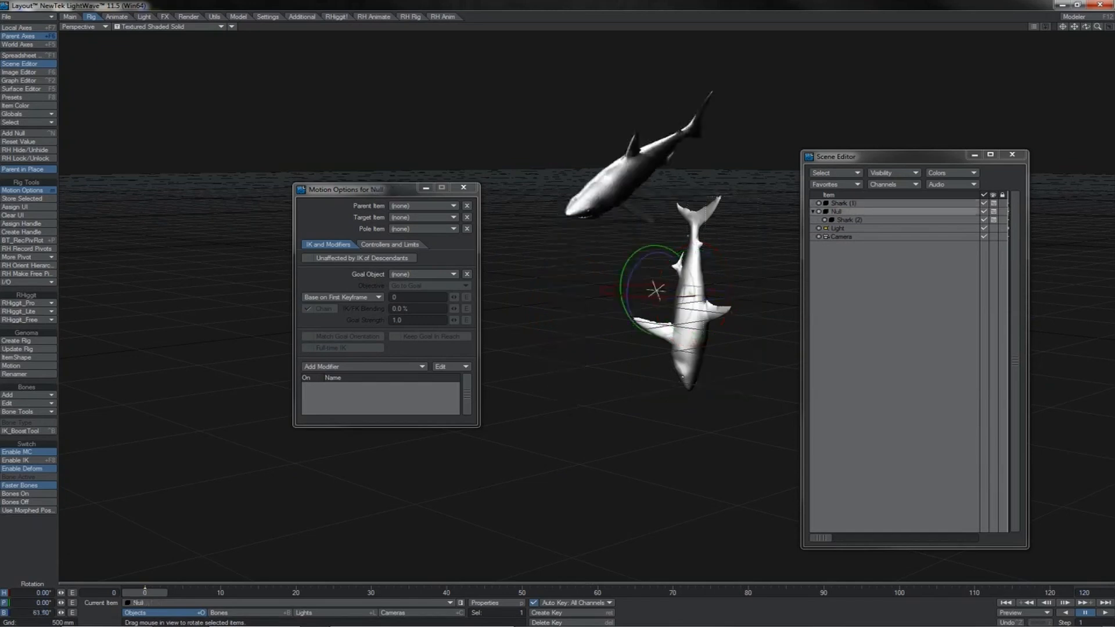
pyautogui.hotkey('ctrl', 'z')
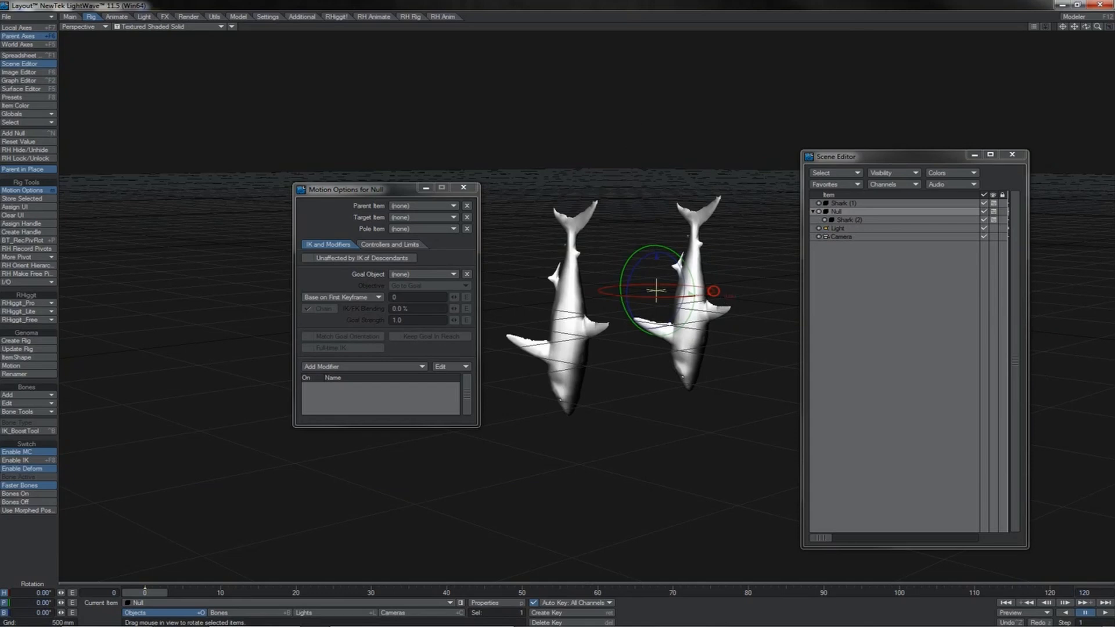
pyautogui.moveTo(714, 290); pyautogui.dragTo(855, 291)
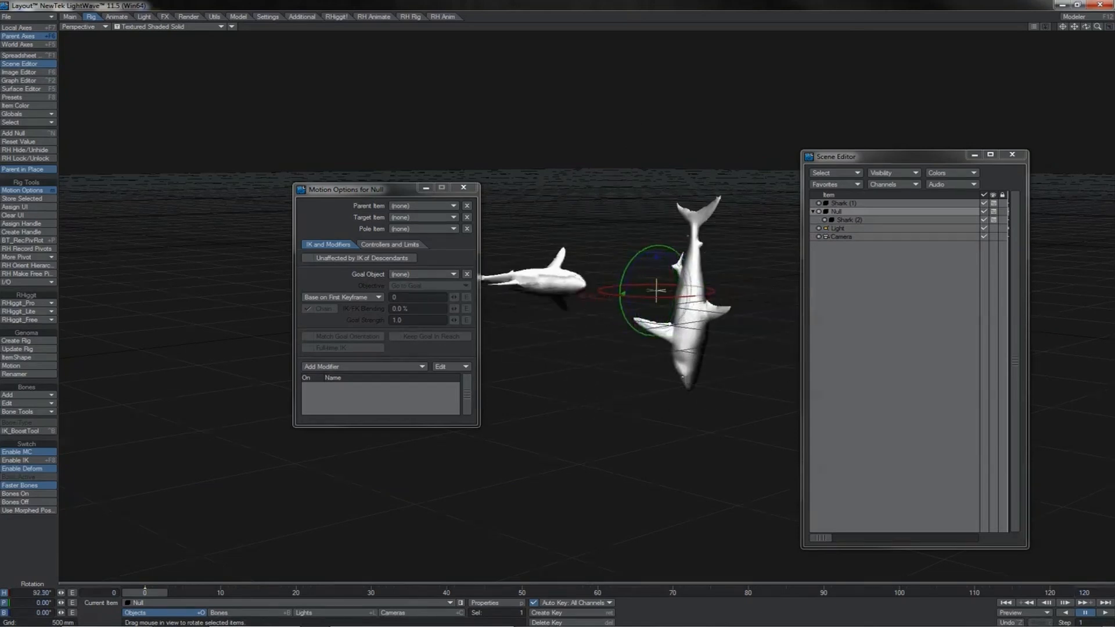
pyautogui.hotkey('ctrl', 'z')
# Parent Shark (1) to the Null in place of Shark (2) and test the orient constraint with that hierarchy.
pyautogui.moveTo(844, 219)
pyautogui.mouseDown()
pyautogui.moveTo(848, 201)
pyautogui.moveTo(841, 224)
pyautogui.mouseUp()
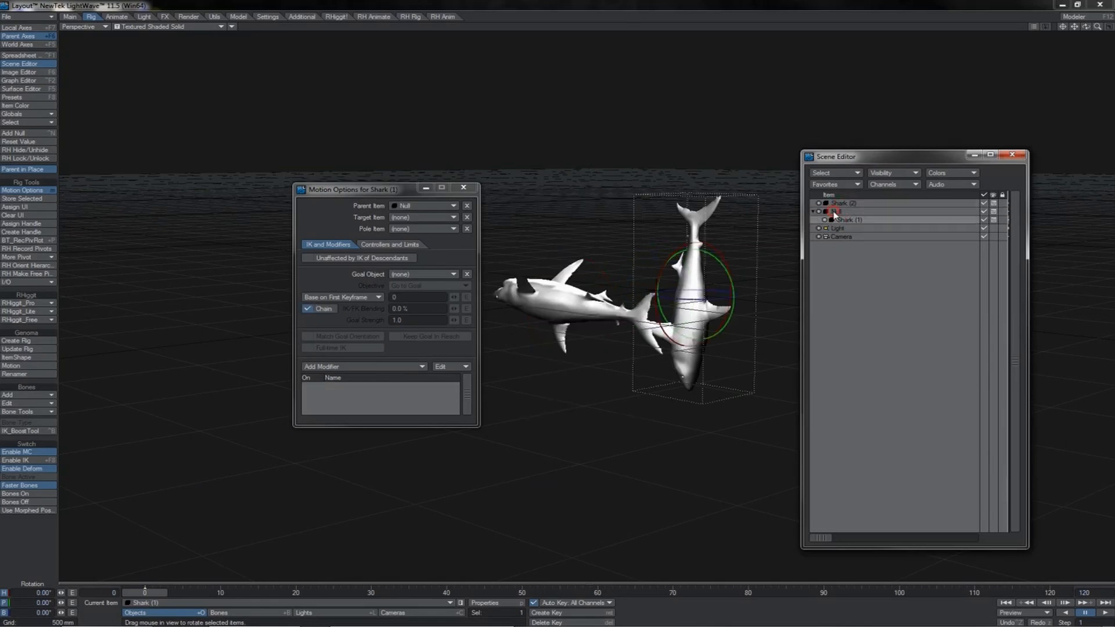
pyautogui.click(836, 212)
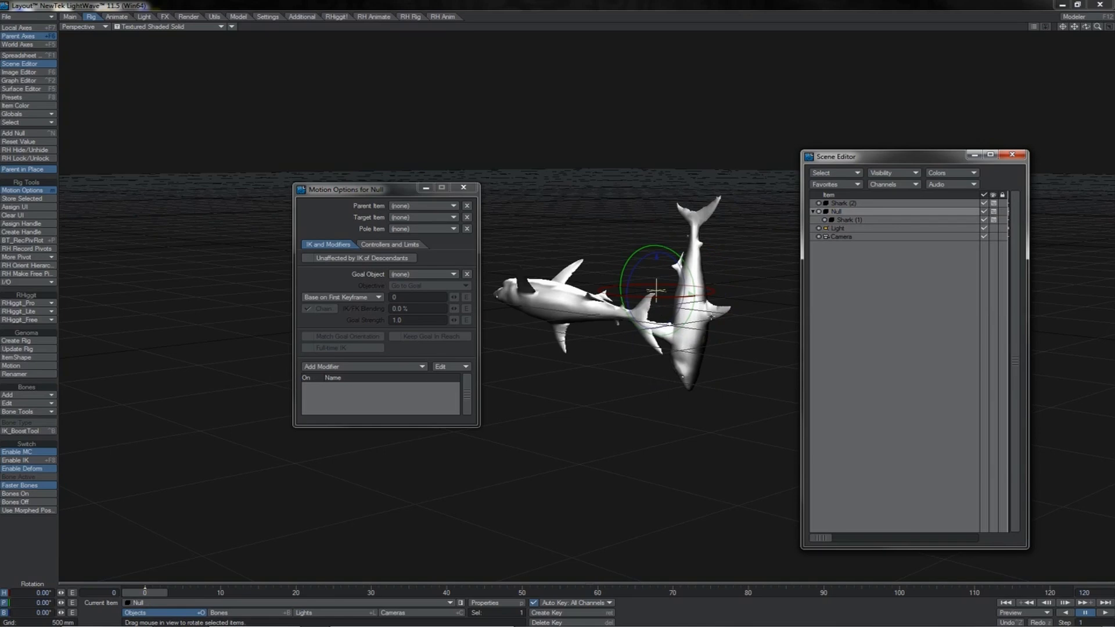
pyautogui.click(712, 317)
pyautogui.moveTo(725, 423); pyautogui.dragTo(749, 419)
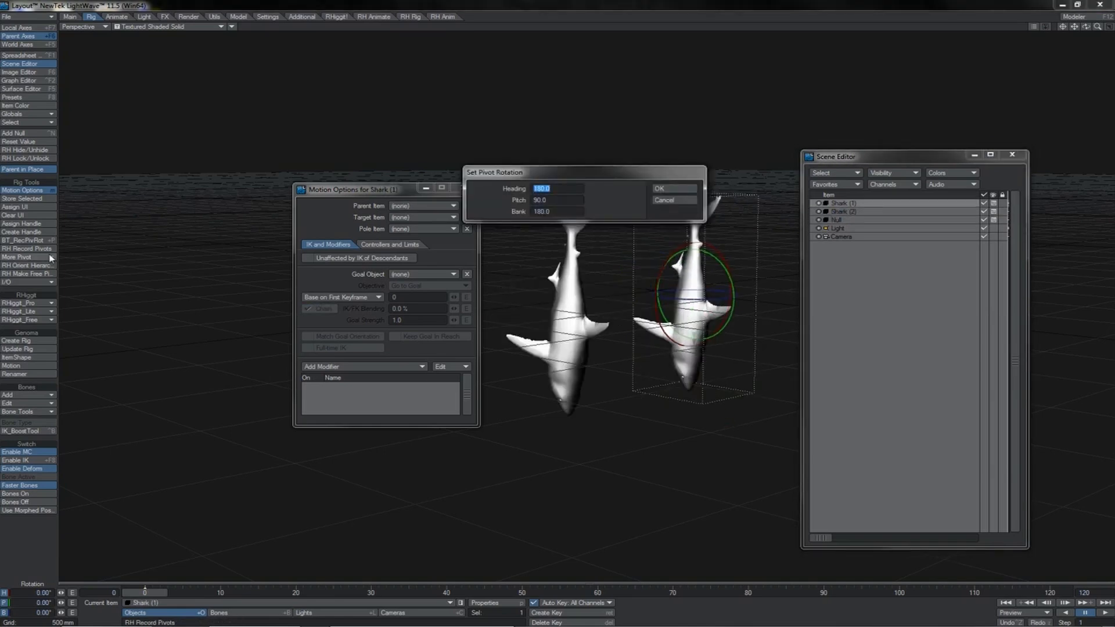
# Set the pivot rotation of Shark (1) to 0 for heading, pitch and bank.
pyautogui.write('0')
pyautogui.press('Tab')
pyautogui.write('0')
pyautogui.press('Tab')
pyautogui.write('0')
pyautogui.press('Return')
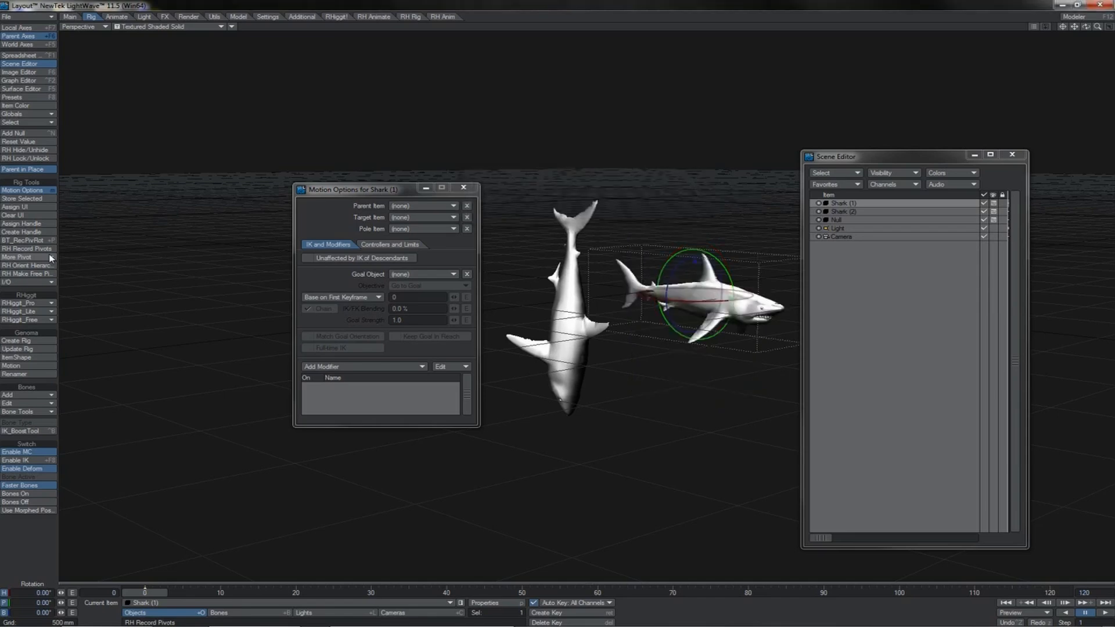
# Reset the pivot rotation of Shark (2) so that it matches Shark (1).
pyautogui.click(842, 212)
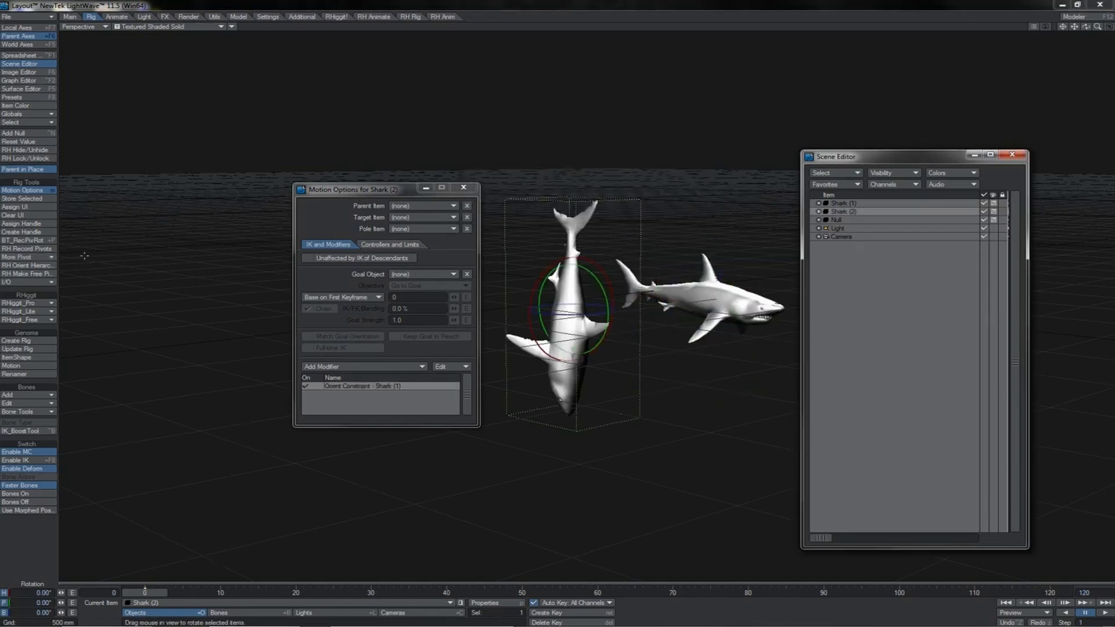
pyautogui.click(49, 256)
pyautogui.click(49, 262)
pyautogui.press('Return')
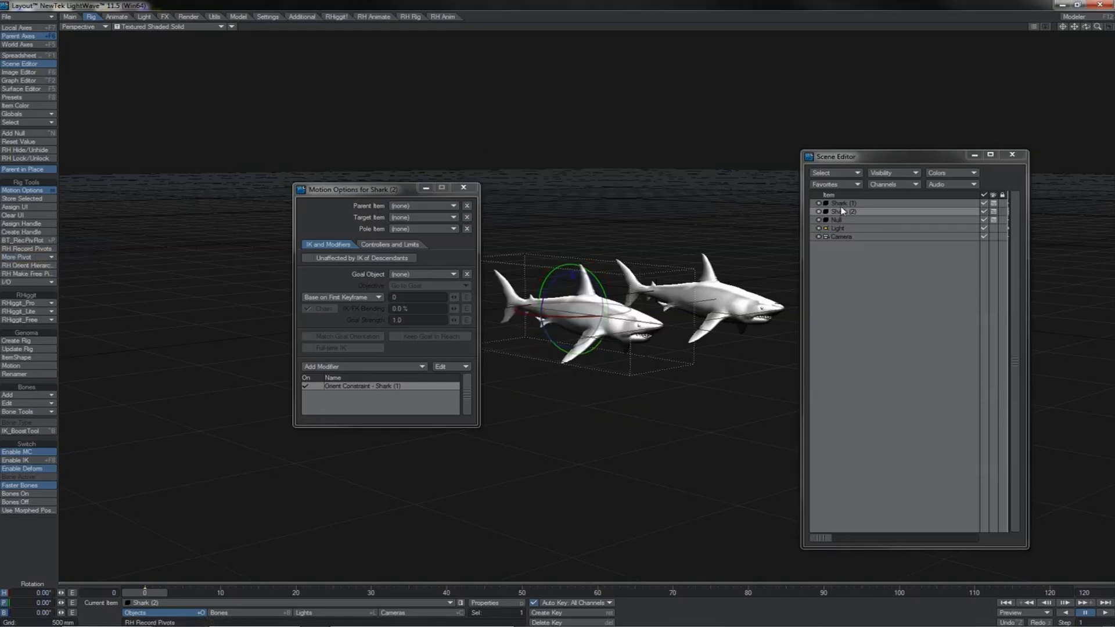
# Parent Shark (1) to the Null, try rotating the Null to test the orient constraint, and undo the trial rotations.
pyautogui.click(840, 204)
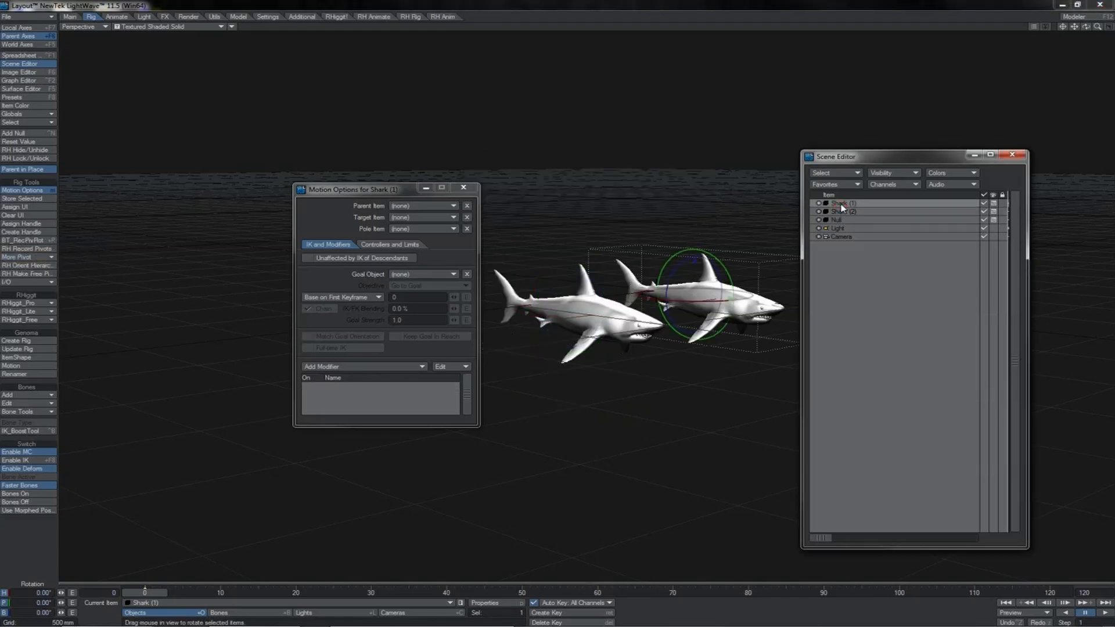
pyautogui.moveTo(841, 207); pyautogui.dragTo(836, 220)
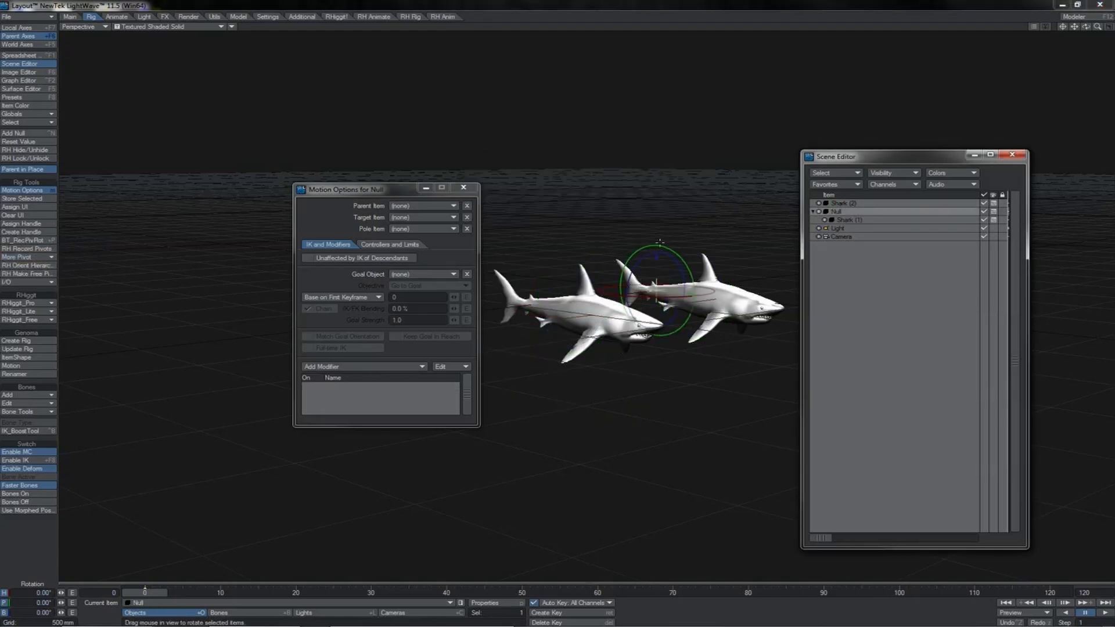
pyautogui.moveTo(660, 243); pyautogui.dragTo(723, 459)
pyautogui.click(722, 313)
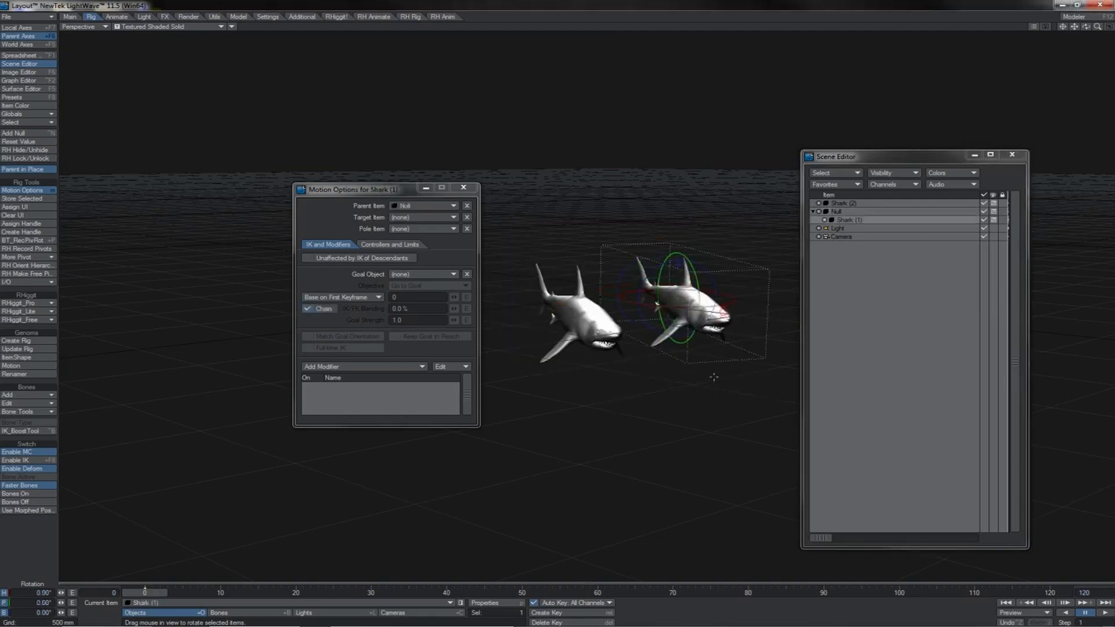
pyautogui.hotkey('ctrl', 'z')
pyautogui.press('z')
pyautogui.hotkey('ctrl', 'z')
pyautogui.hotkey('ctrl', 'z')
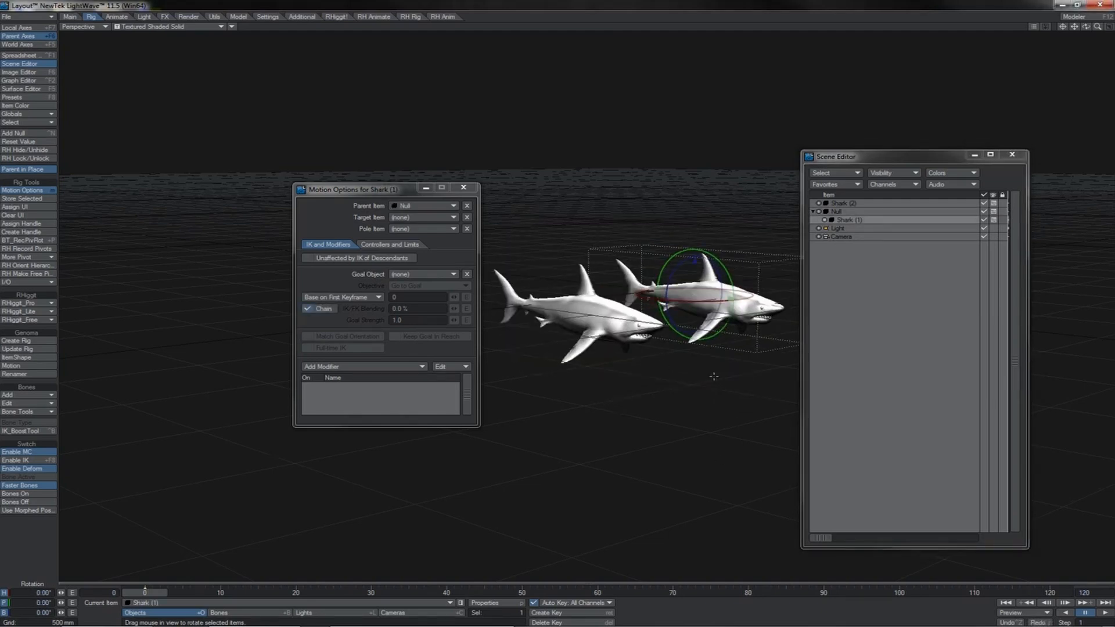
# Parent Shark (2) to the Null instead of Shark (1), and try rotating the Null.
pyautogui.moveTo(844, 220)
pyautogui.mouseDown()
pyautogui.moveTo(843, 204)
pyautogui.moveTo(840, 219)
pyautogui.mouseUp()
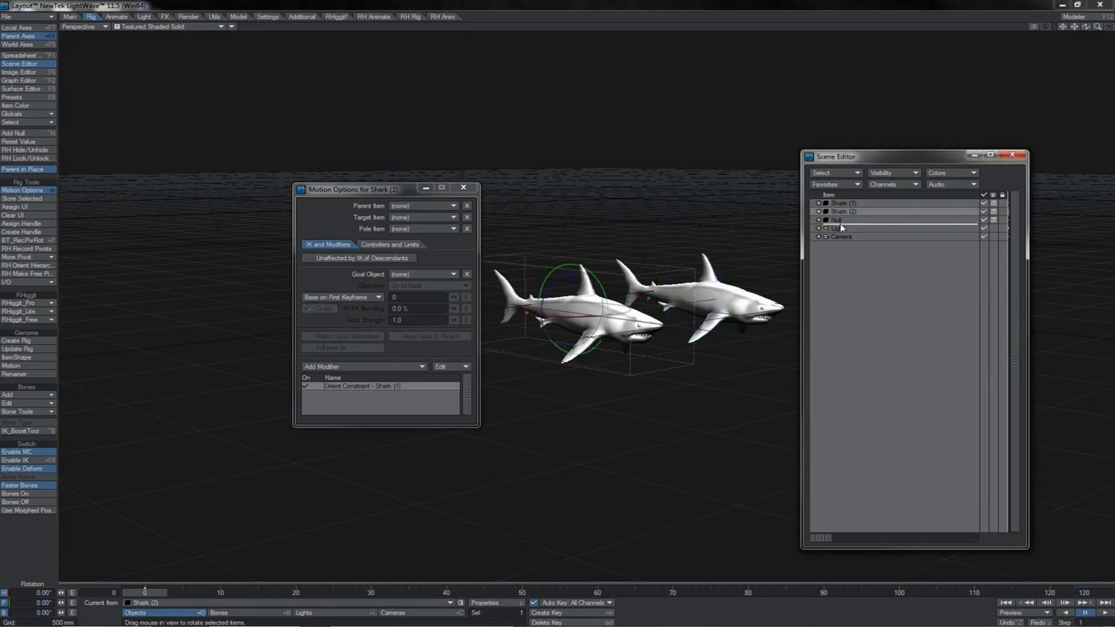
pyautogui.moveTo(841, 224); pyautogui.dragTo(842, 222)
pyautogui.click(838, 213)
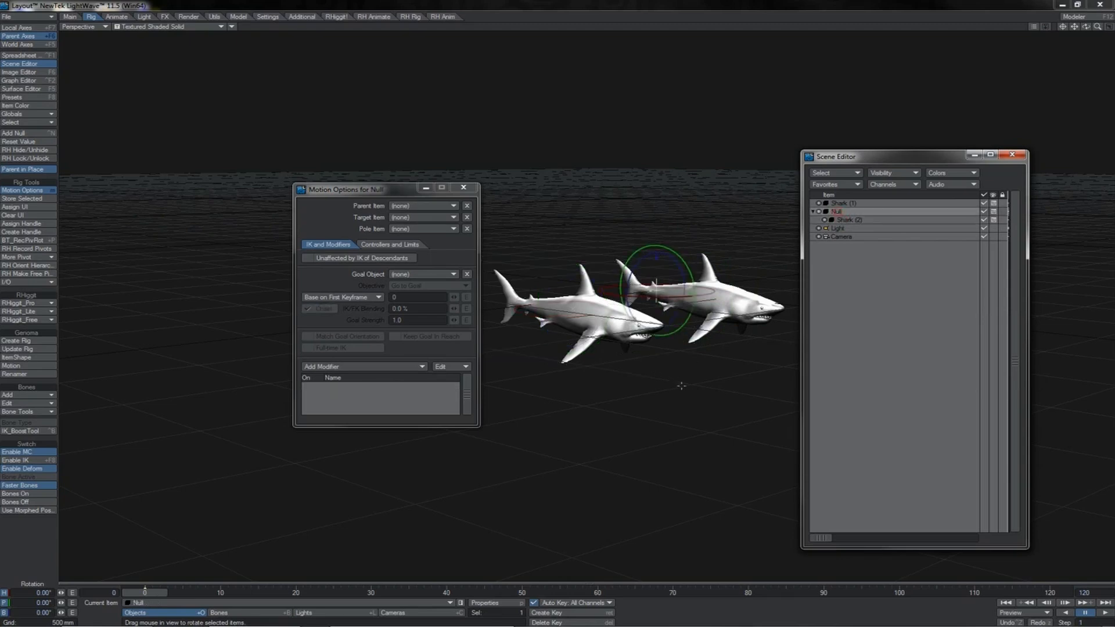
pyautogui.moveTo(681, 386)
pyautogui.mouseDown()
pyautogui.moveTo(649, 363)
pyautogui.moveTo(684, 386)
pyautogui.mouseUp()
pyautogui.hotkey('ctrl', 'z')
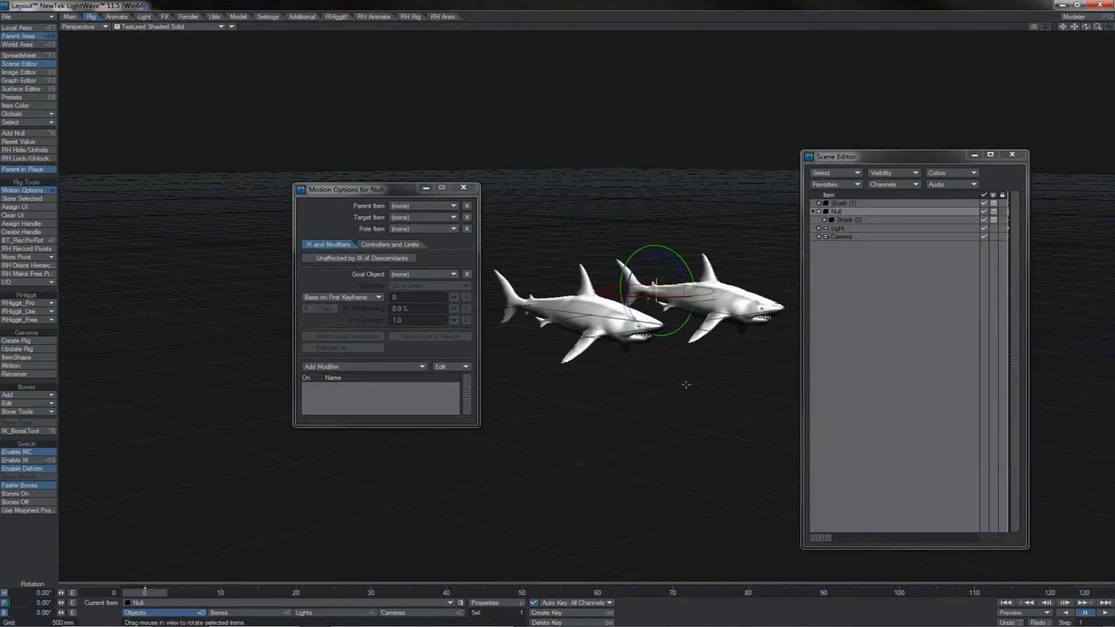
# Try rotating Shark (1) while only Shark (2) is parented to the Null, and undo the rotation.
pyautogui.click(839, 203)
pyautogui.moveTo(711, 422); pyautogui.dragTo(743, 410)
pyautogui.hotkey('ctrl', 'z')
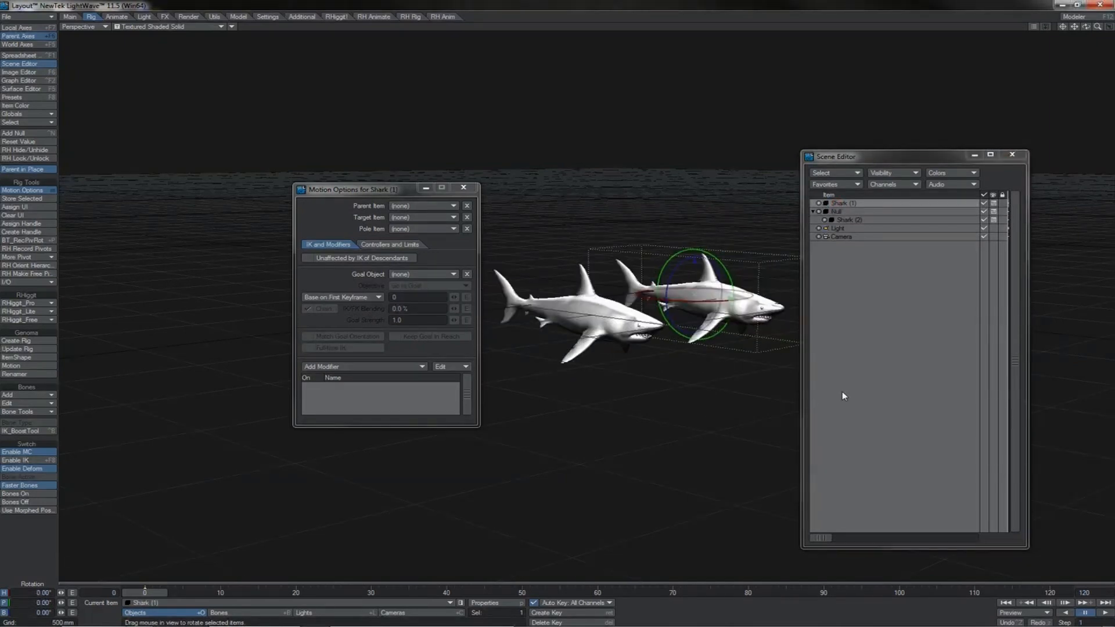
# Tilt the Null that parents Shark (2) and close the motion options.
pyautogui.click(835, 213)
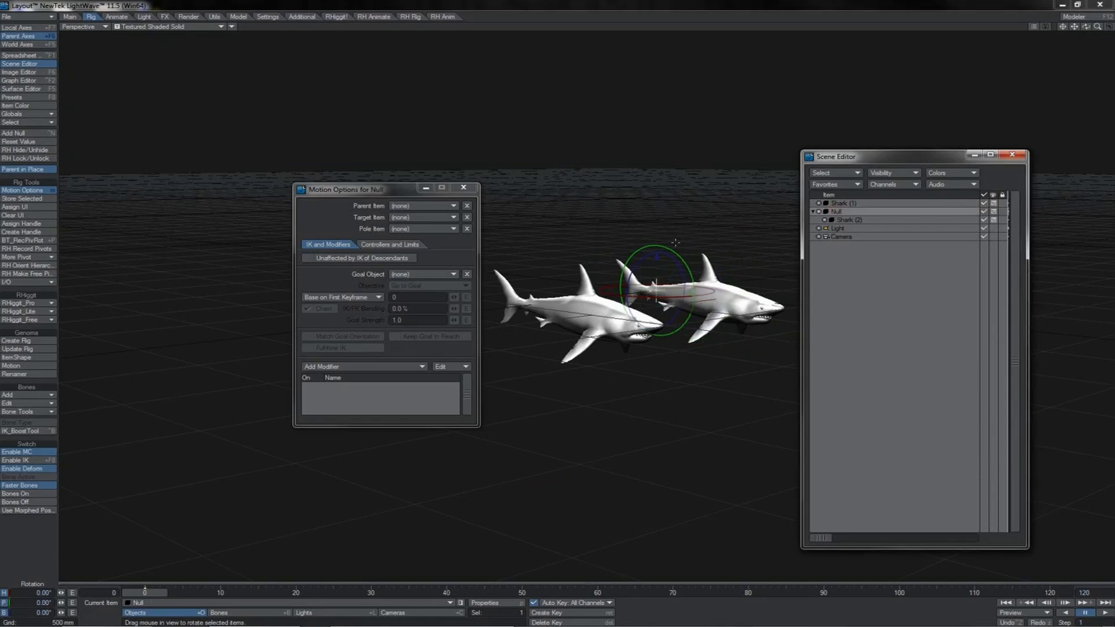
pyautogui.moveTo(675, 242)
pyautogui.mouseDown()
pyautogui.moveTo(683, 221)
pyautogui.moveTo(674, 248)
pyautogui.mouseUp()
pyautogui.hotkey('ctrl', 'z')
pyautogui.press('m')
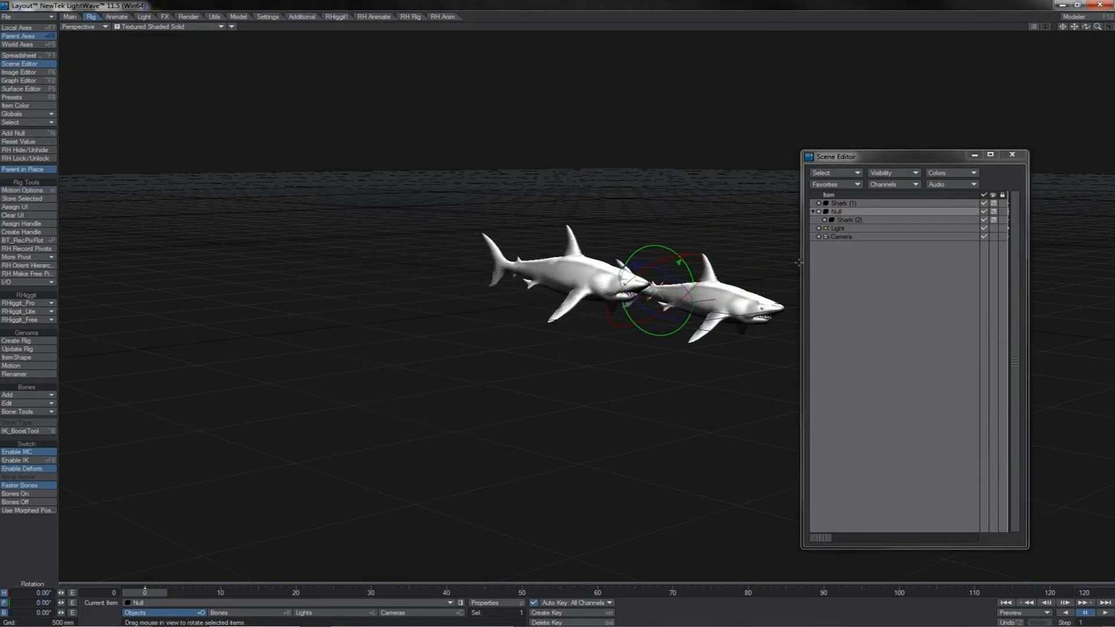
# Try rotating Shark (1) in heading, pitch and bank with the Null tilted, and undo the trial rotations.
pyautogui.click(842, 220)
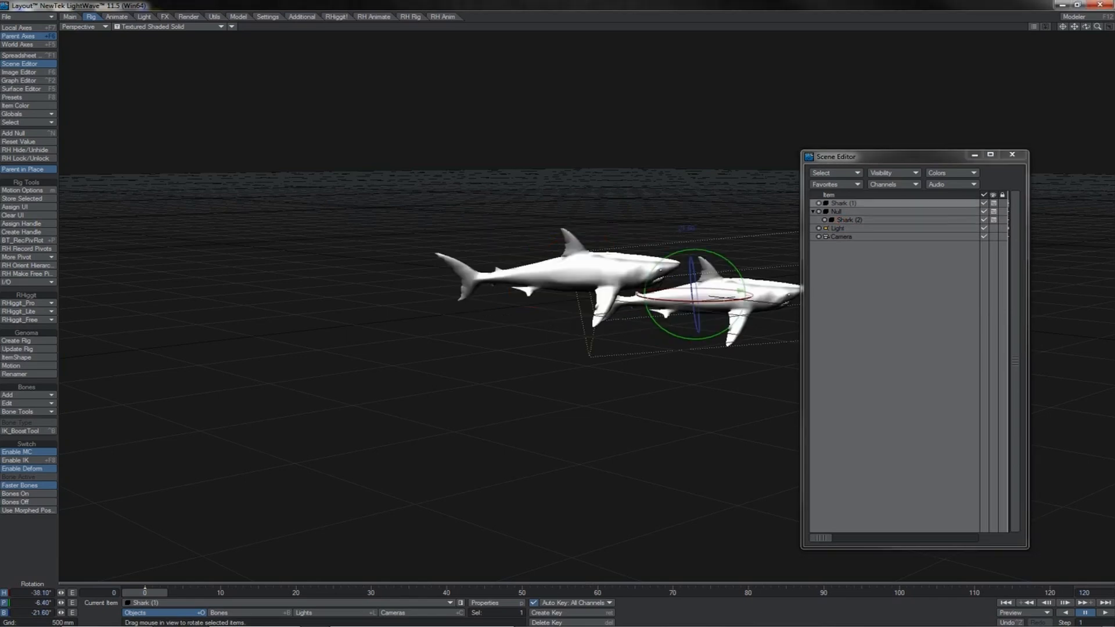
pyautogui.moveTo(692, 267); pyautogui.dragTo(693, 274)
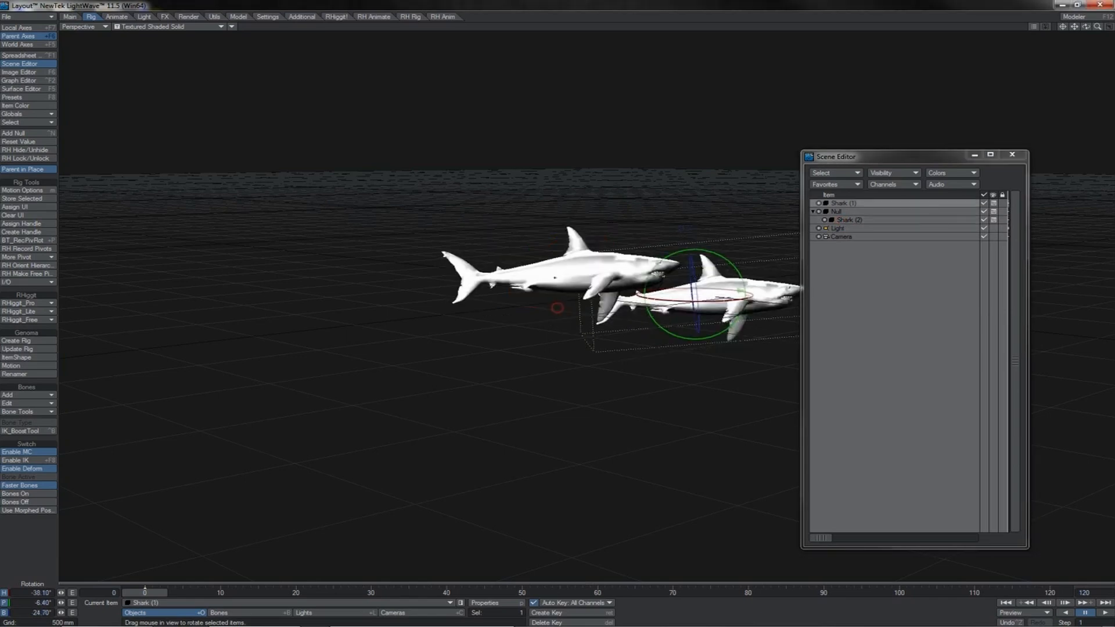
pyautogui.hotkey('ctrl', 'z')
pyautogui.hotkey('ctrl', 'z')
pyautogui.hotkey('ctrl', 'z')
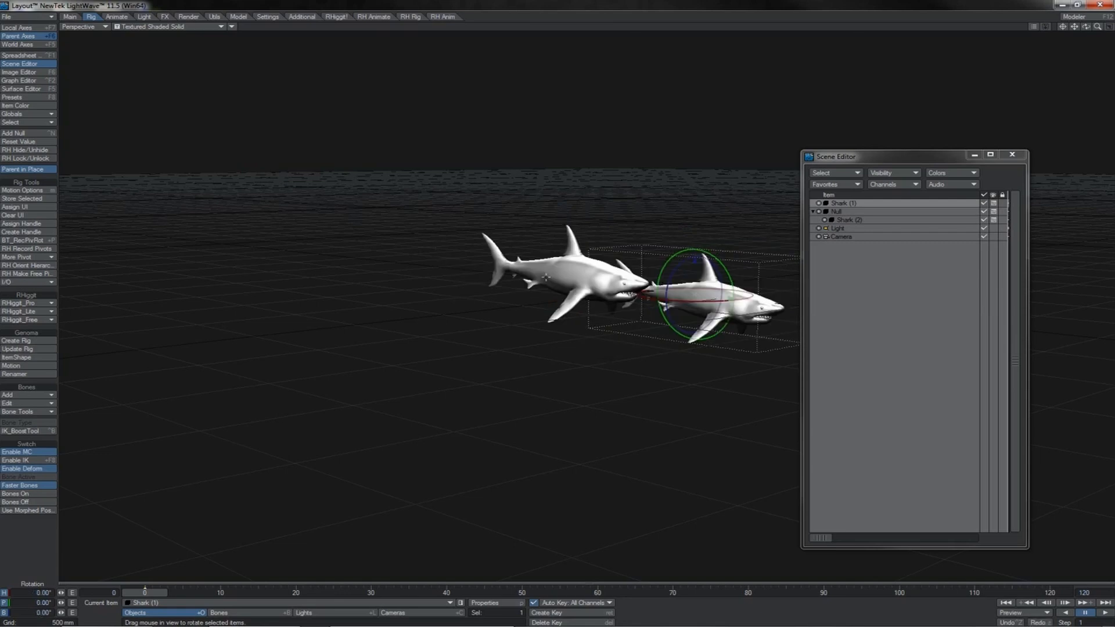
# Tilt Shark (2) nose-down as an orientation offset and try pitching Shark (1).
pyautogui.hotkey('ctrl', 'z')
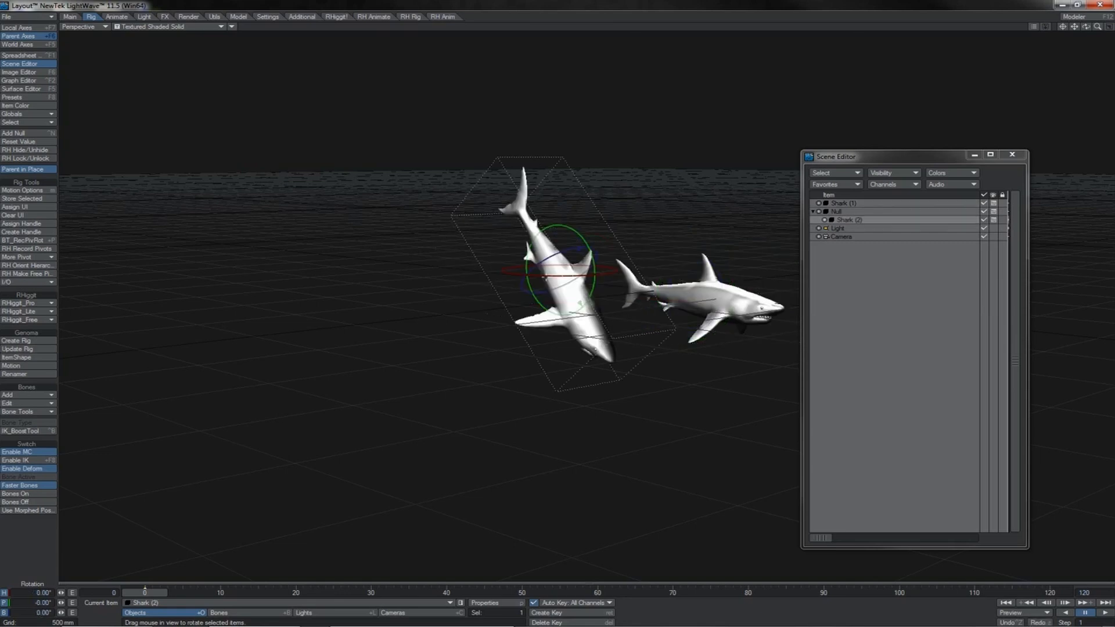
pyautogui.press('z')
pyautogui.press('z')
pyautogui.press('z')
pyautogui.press('z')
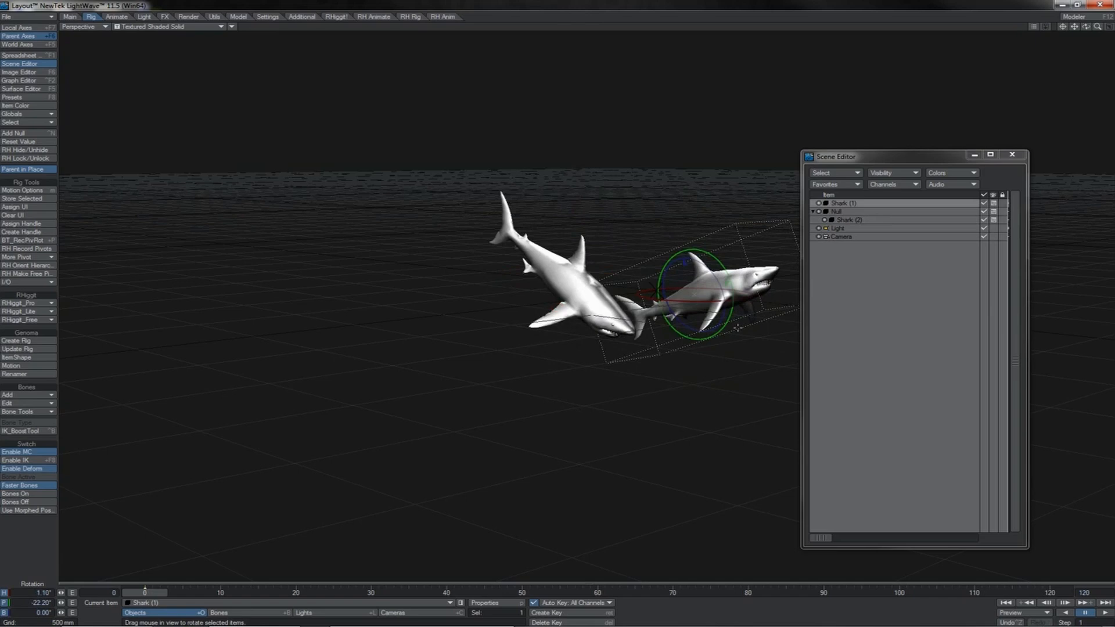
# Try turning the heading of Shark (1) to test the offset Shark (2), and undo the trial rotations.
pyautogui.hotkey('ctrl', 'z')
pyautogui.press('z')
pyautogui.press('z')
pyautogui.press('z')
pyautogui.press('z')
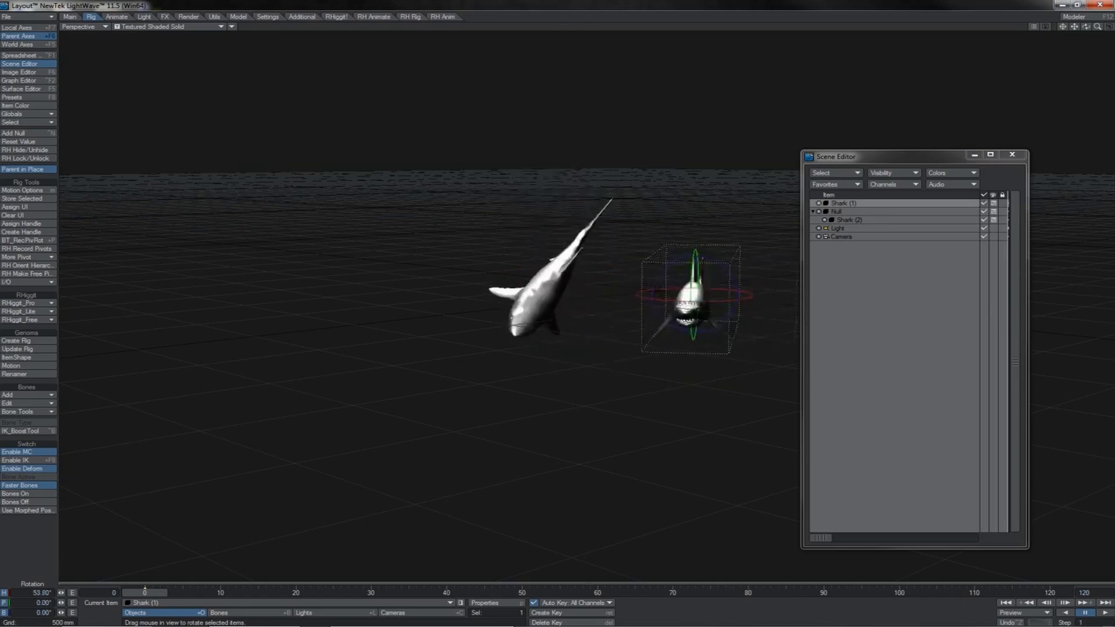
pyautogui.moveTo(694, 296)
pyautogui.mouseDown()
pyautogui.moveTo(732, 296)
pyautogui.moveTo(675, 296)
pyautogui.mouseUp()
pyautogui.moveTo(577, 308)
pyautogui.mouseDown()
pyautogui.moveTo(499, 308)
pyautogui.moveTo(557, 308)
pyautogui.mouseUp()
pyautogui.hotkey('ctrl', 'z')
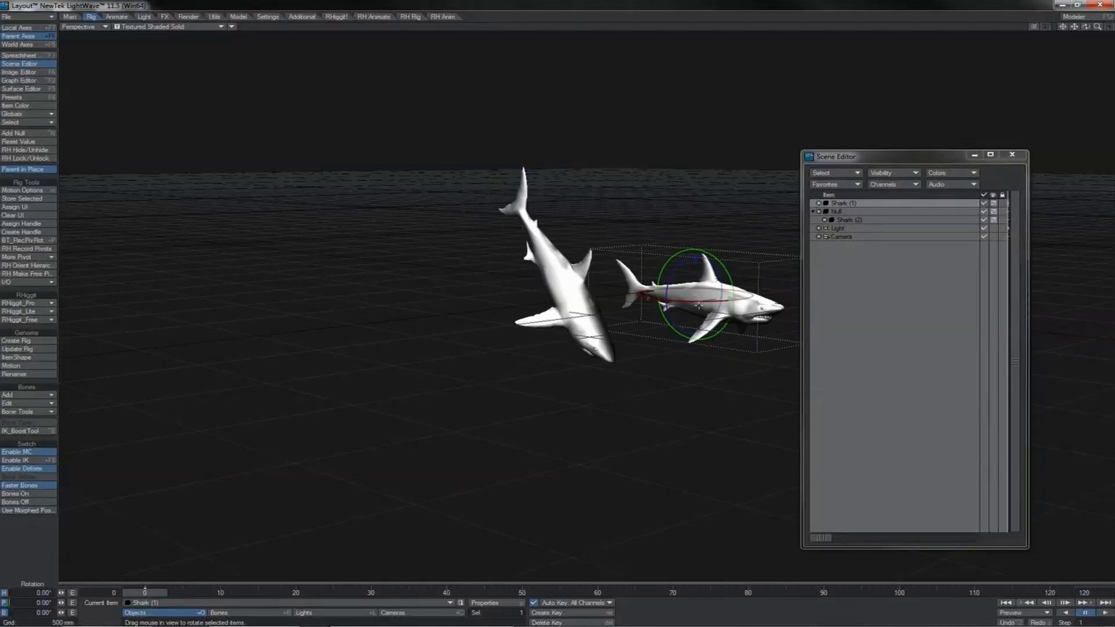